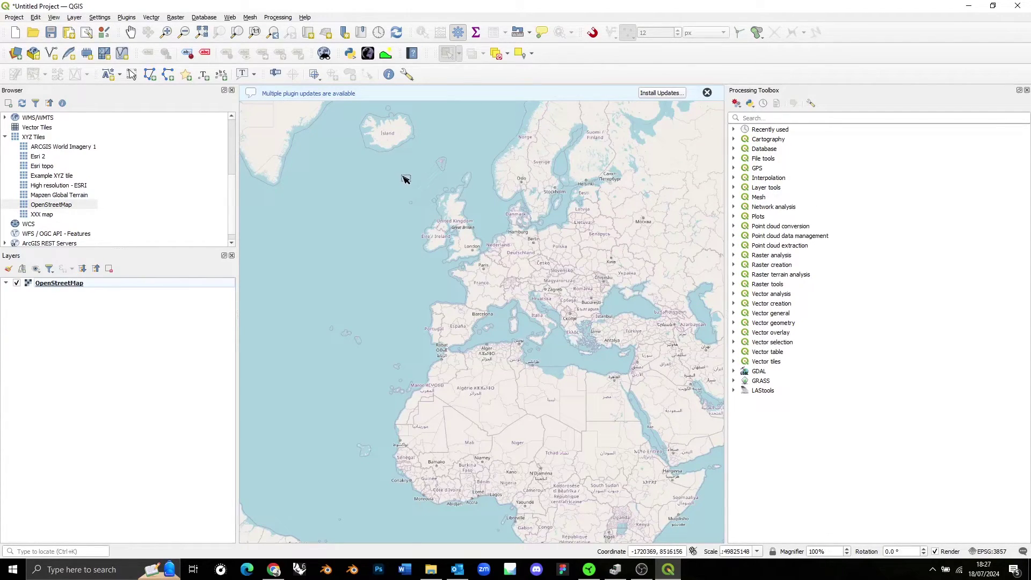
Step: Create a temporary scratch layer with Polygon geometry in the project CRS, EPSG:3857 - WGS 84 / Pseudo-Mercator
left_click(75, 18)
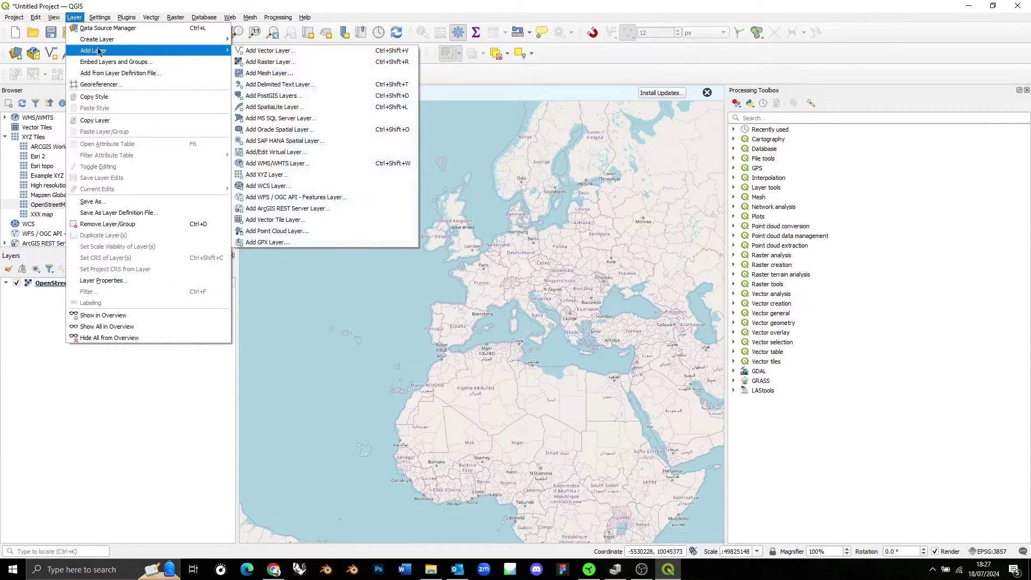
mouse_move(102, 40)
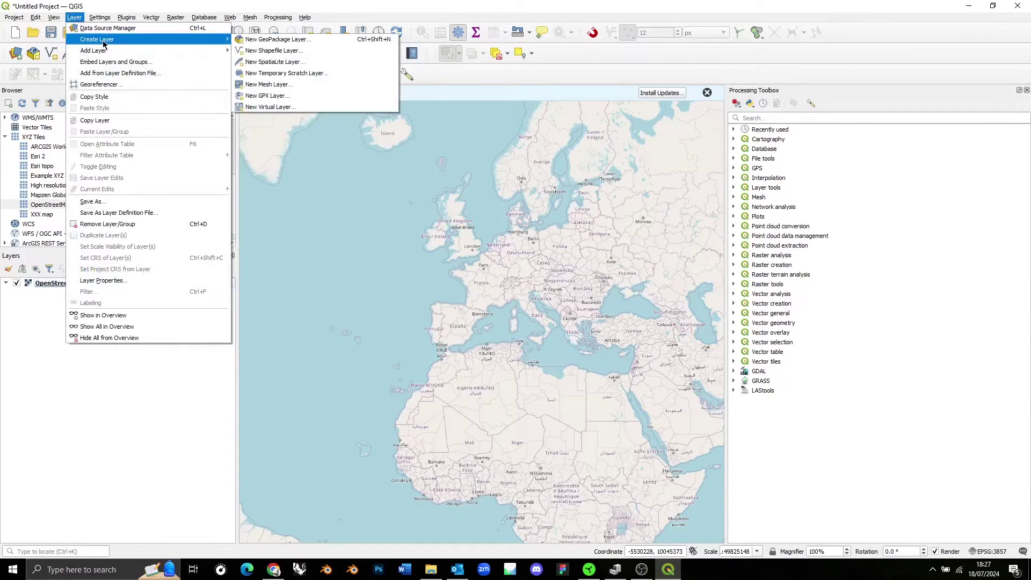
left_click(309, 73)
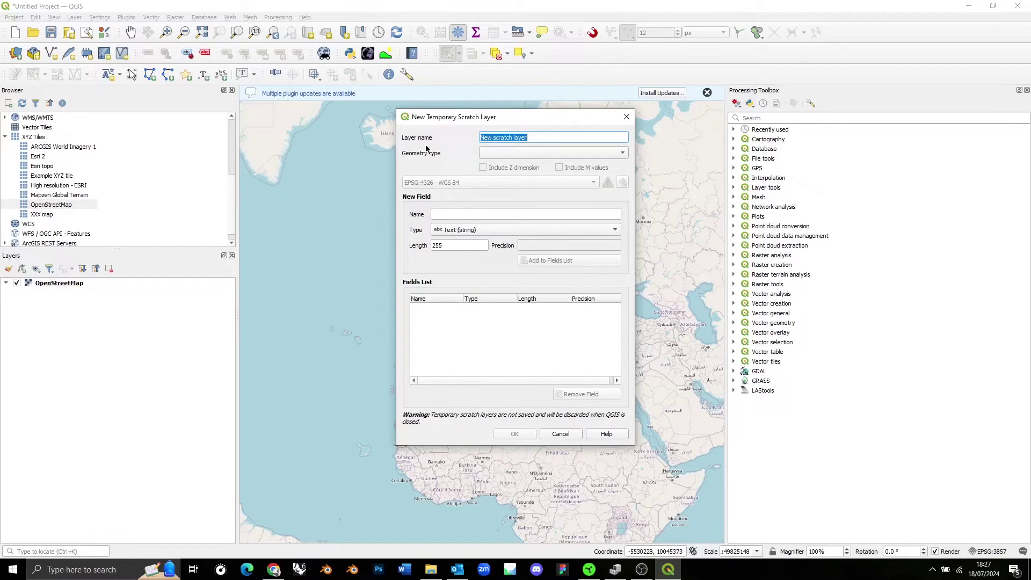
key("End")
left_click(498, 157)
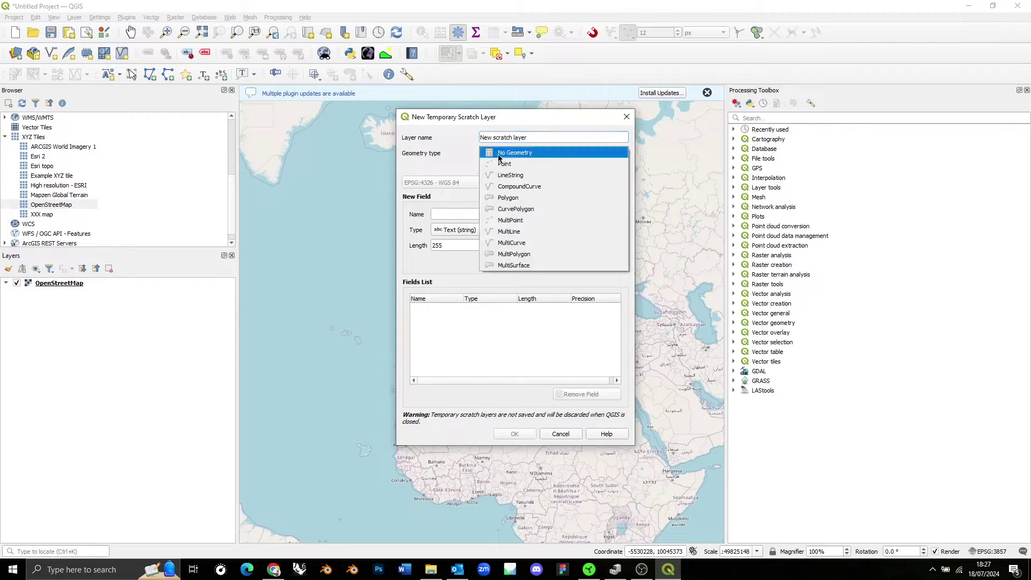
left_click(540, 193)
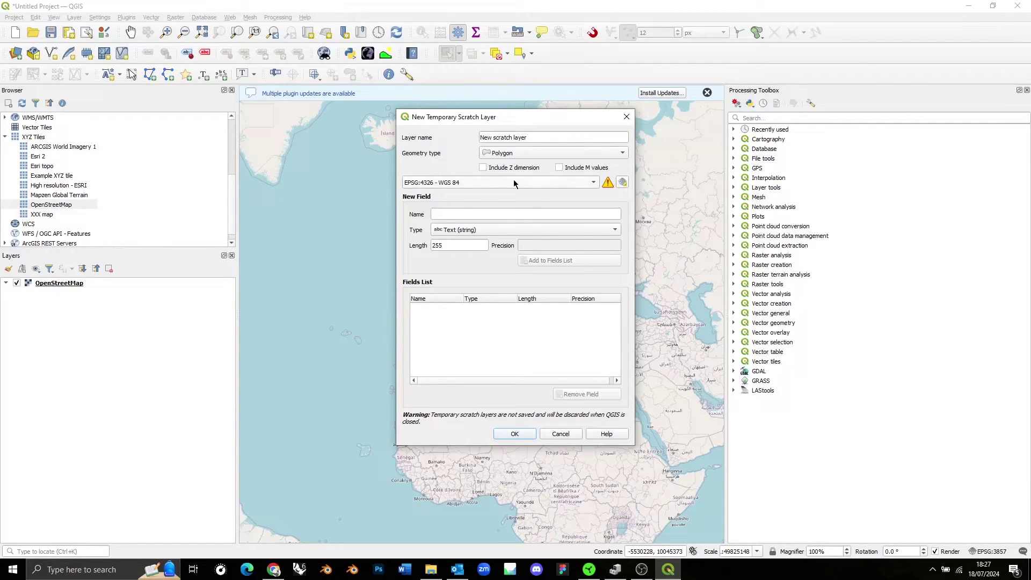
left_click(423, 183)
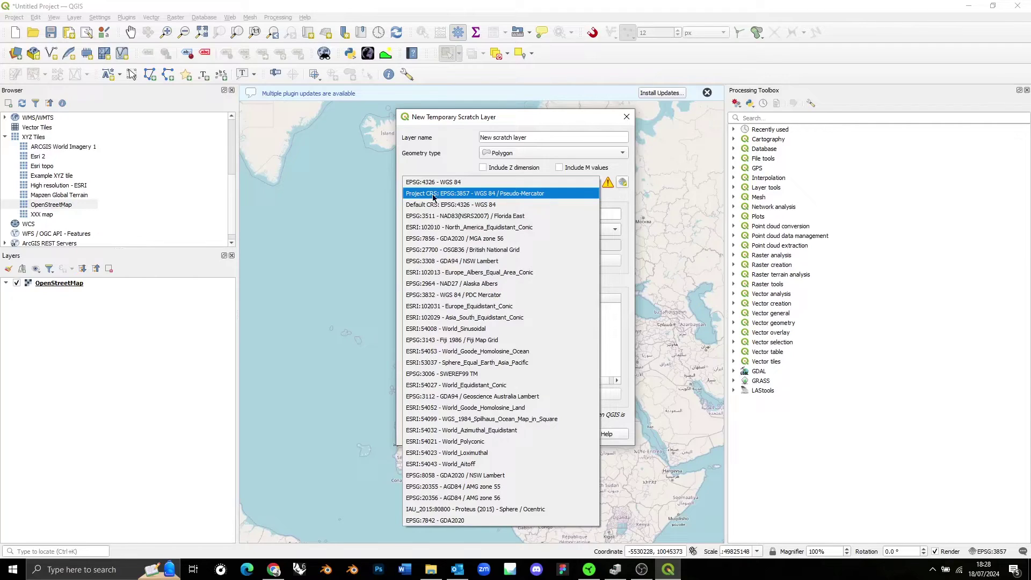
left_click(433, 195)
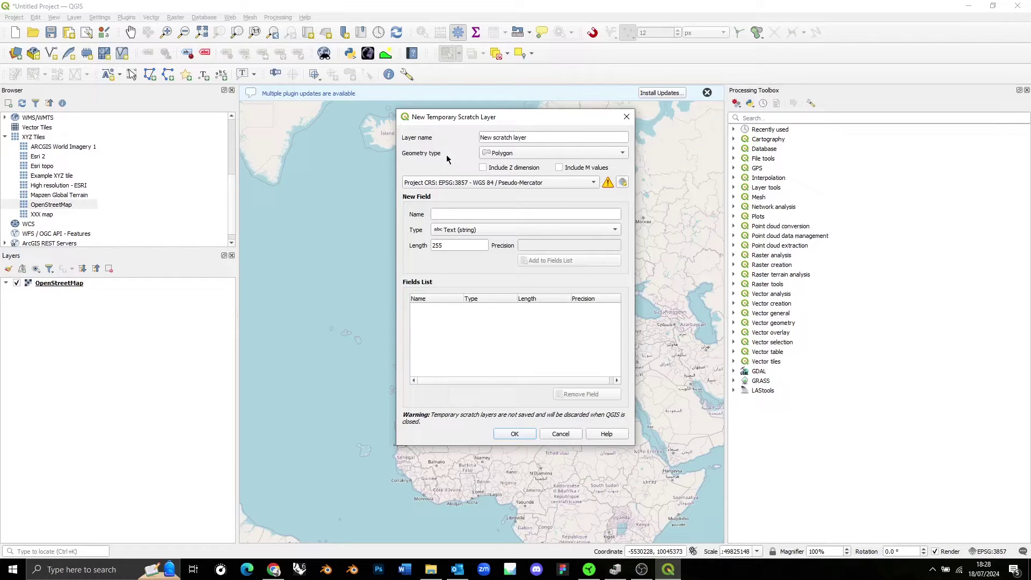
left_click(520, 433)
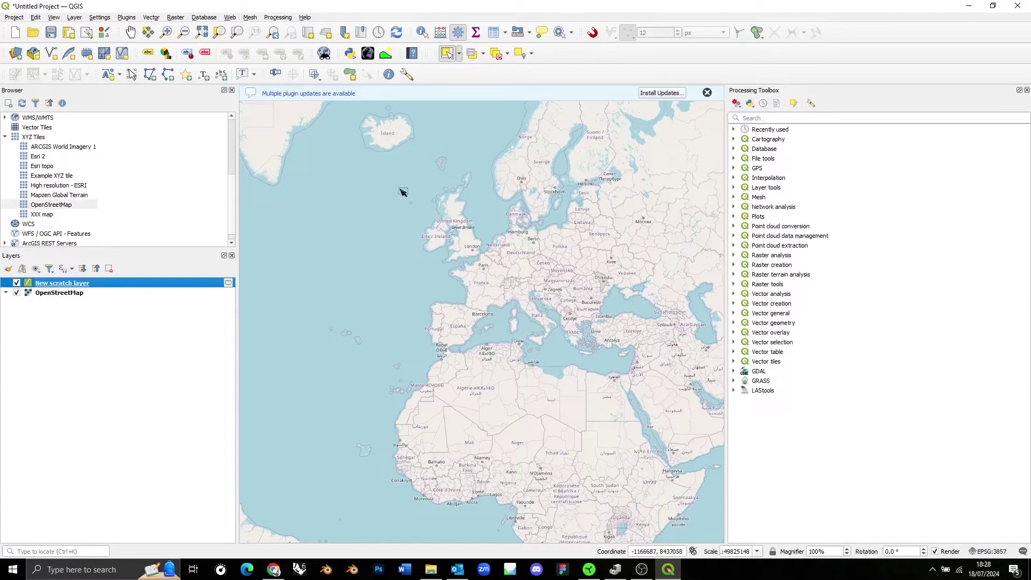
Step: Show the Shape Digitizing Toolbar and the Digitizing Toolbar
left_click(55, 17)
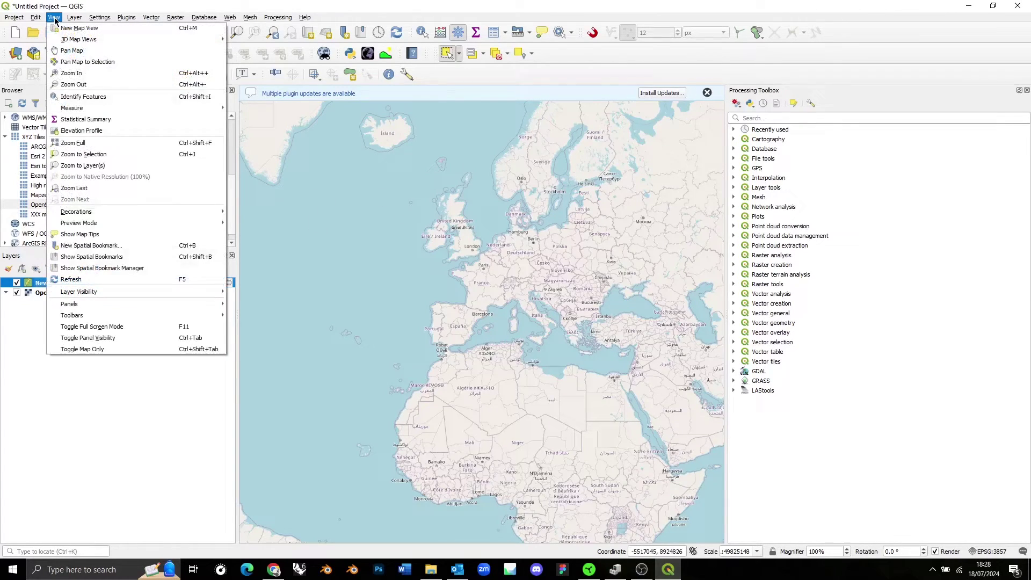
mouse_move(183, 315)
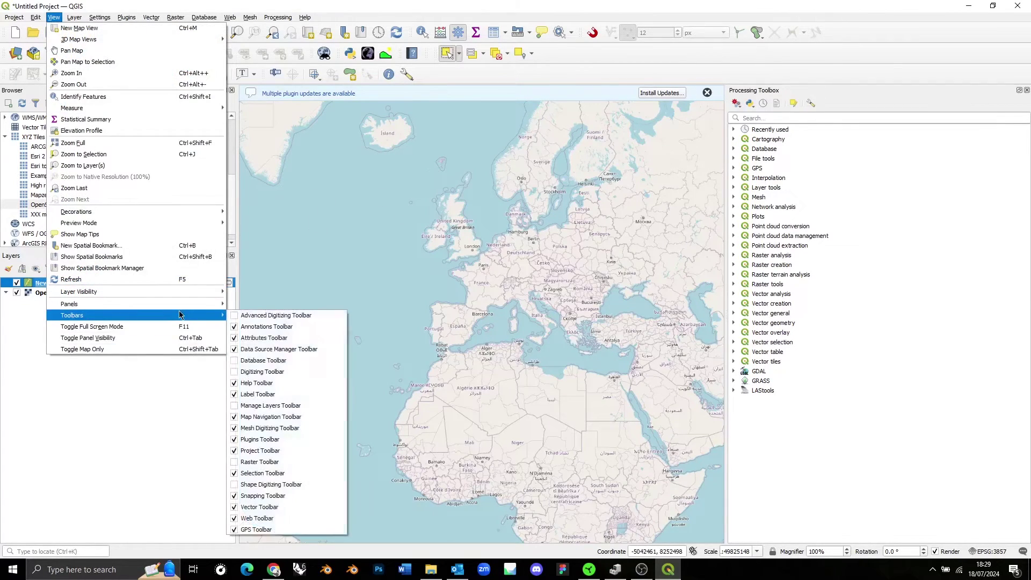
left_click(268, 484)
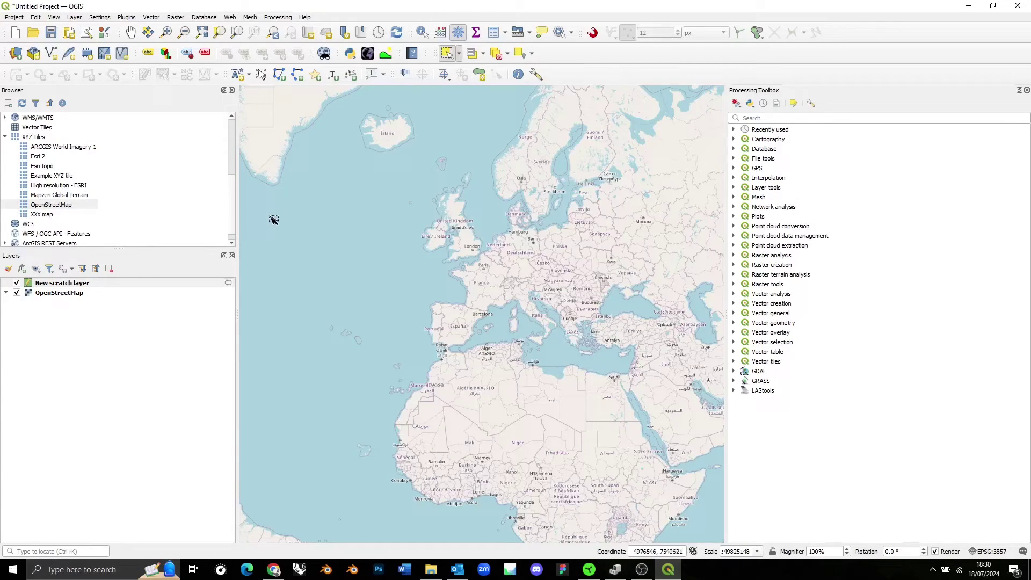
left_click(54, 18)
mouse_move(133, 316)
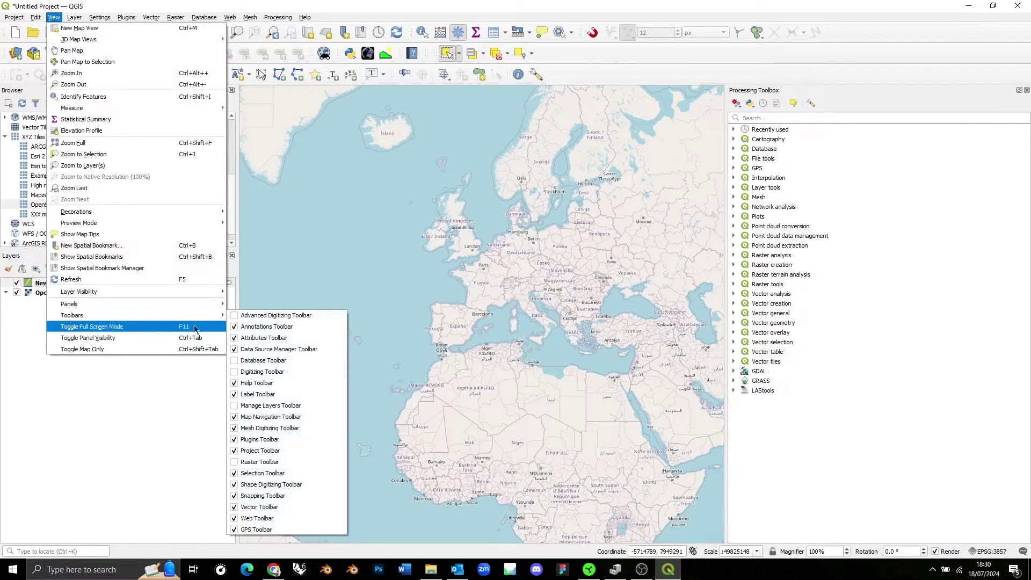
left_click(284, 375)
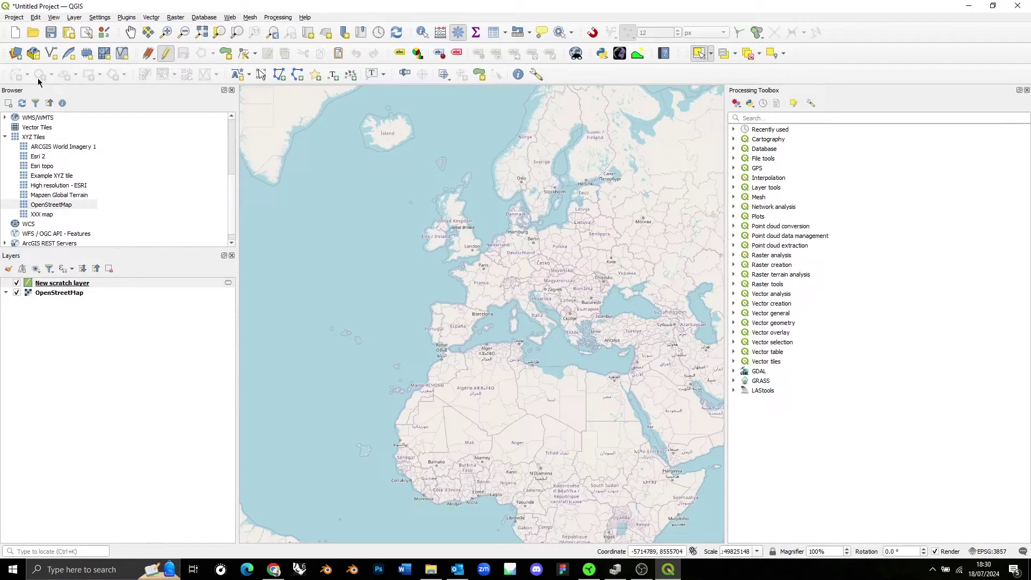
Step: Add a rectangle-from-extent polygon feature to New scratch layer, over the Atlantic south of Iceland and west of Ireland
left_click(228, 56)
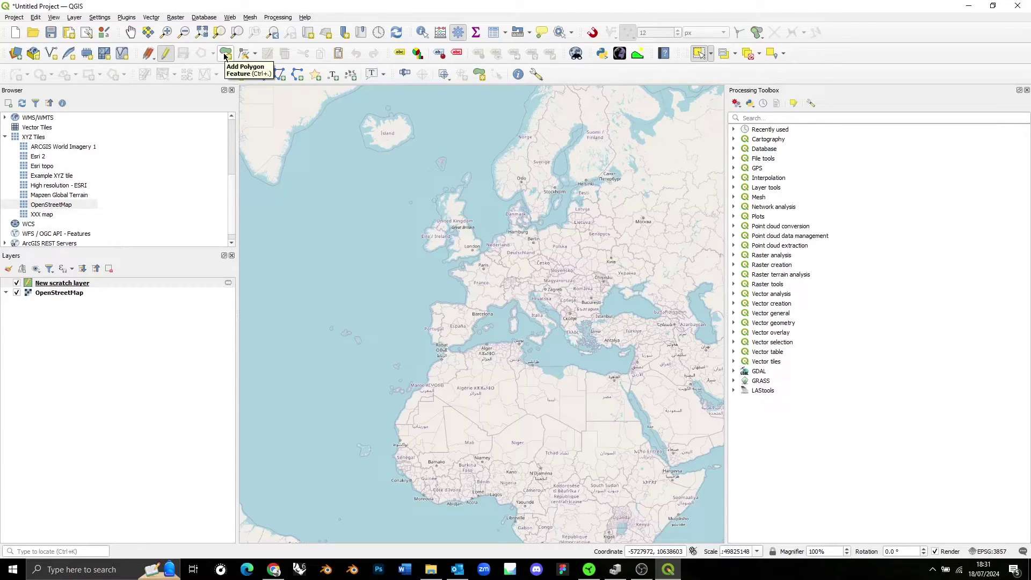
left_click(144, 283)
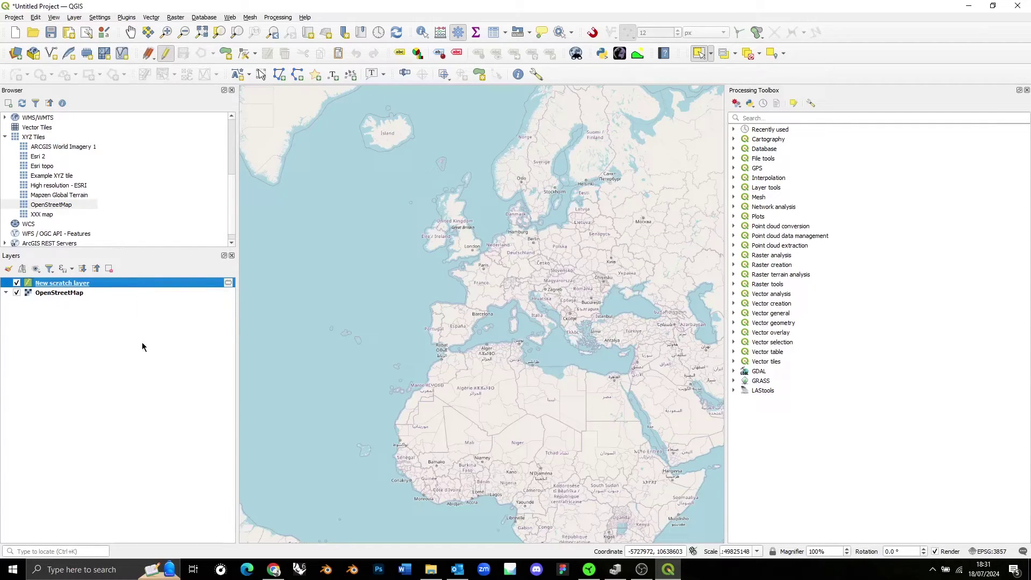
left_click(226, 56)
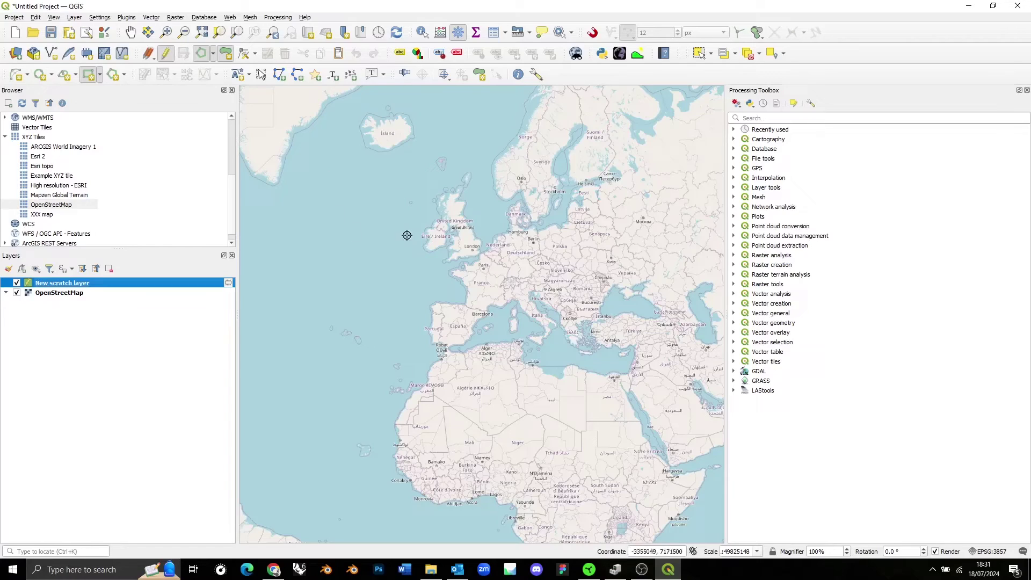
left_click(308, 176)
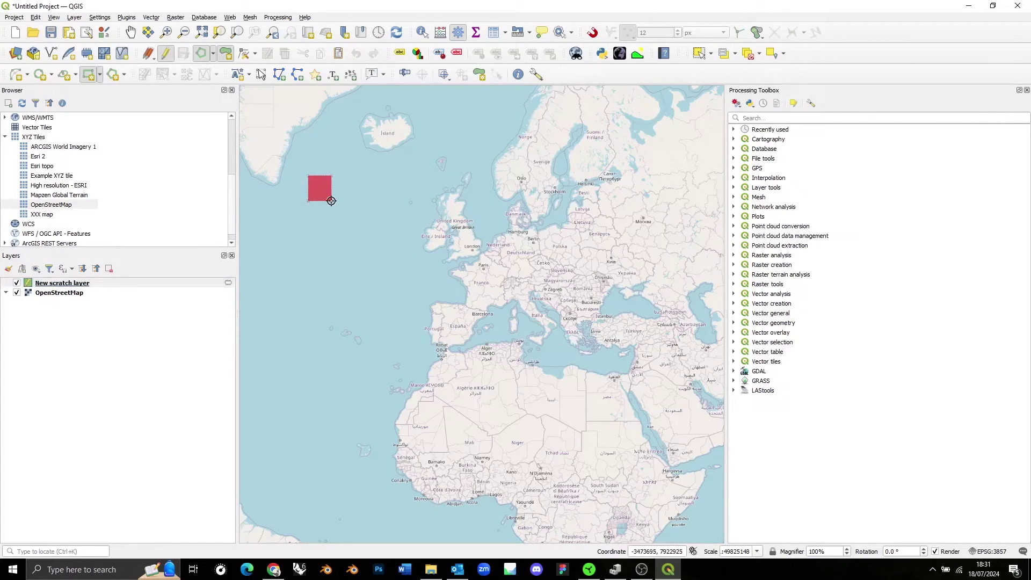
left_click(400, 262)
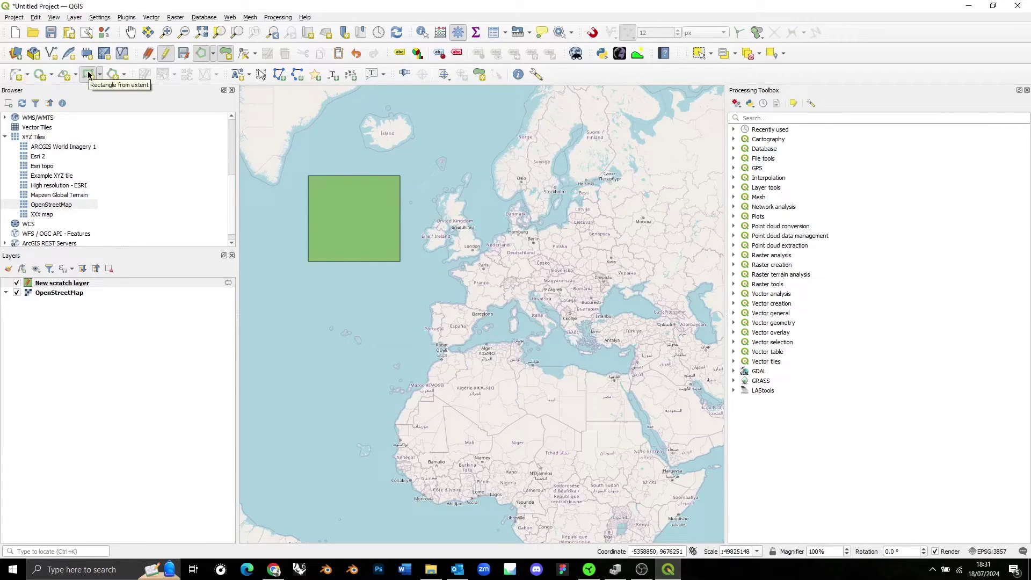
Step: Draw a regular polygon with 6 sides over the North Sea and southern Scandinavia
left_click(121, 74)
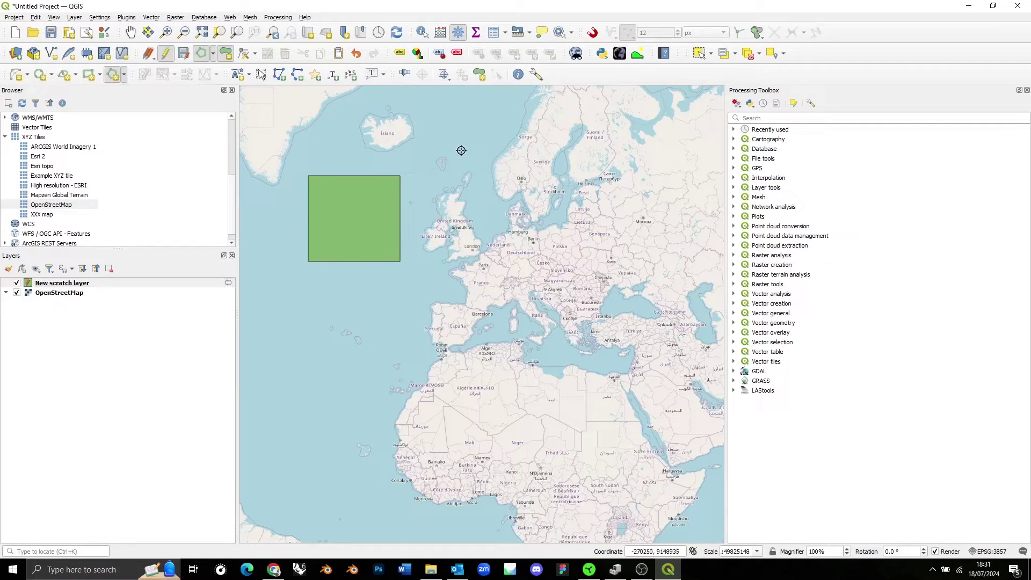
left_click(461, 150)
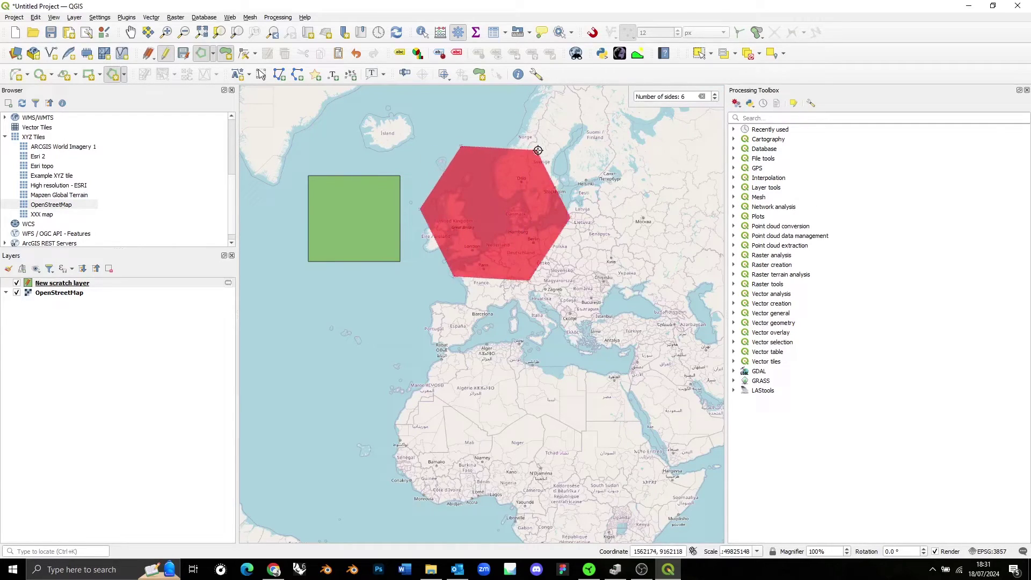
left_click(505, 120)
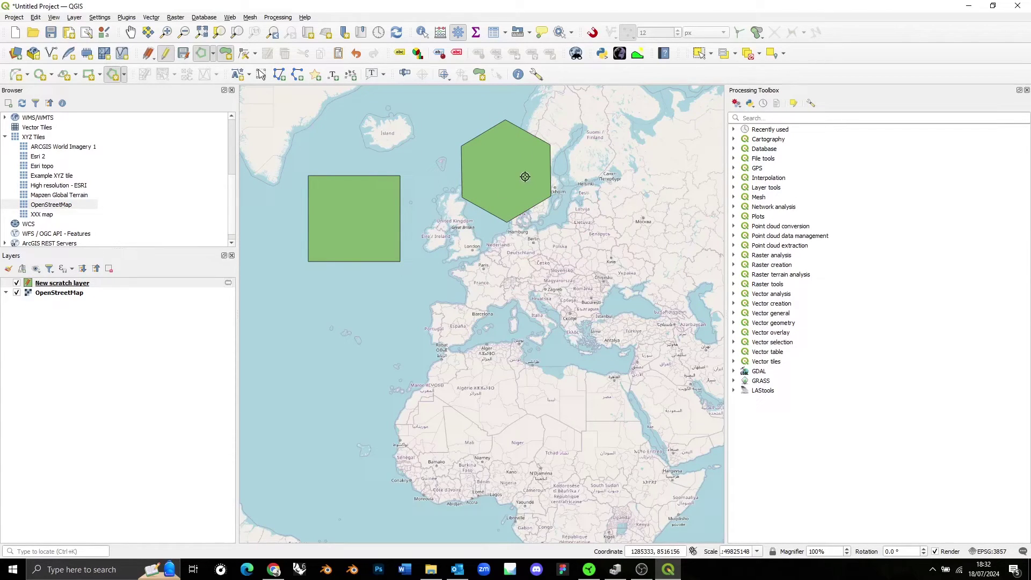
Step: Draw a circle from 2 points over the Atlantic west of Portugal, below the rectangle
left_click(40, 74)
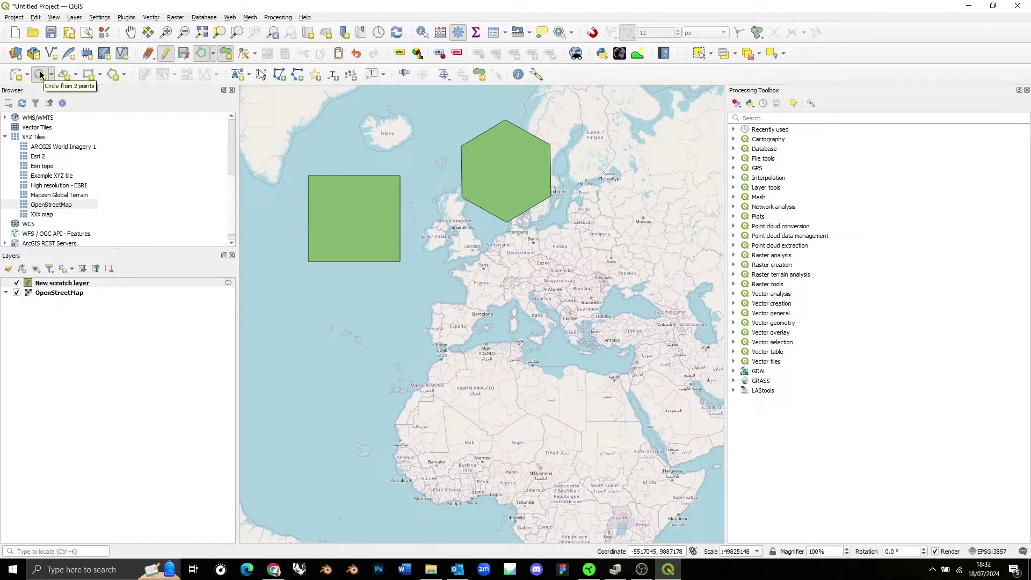
left_click(318, 297)
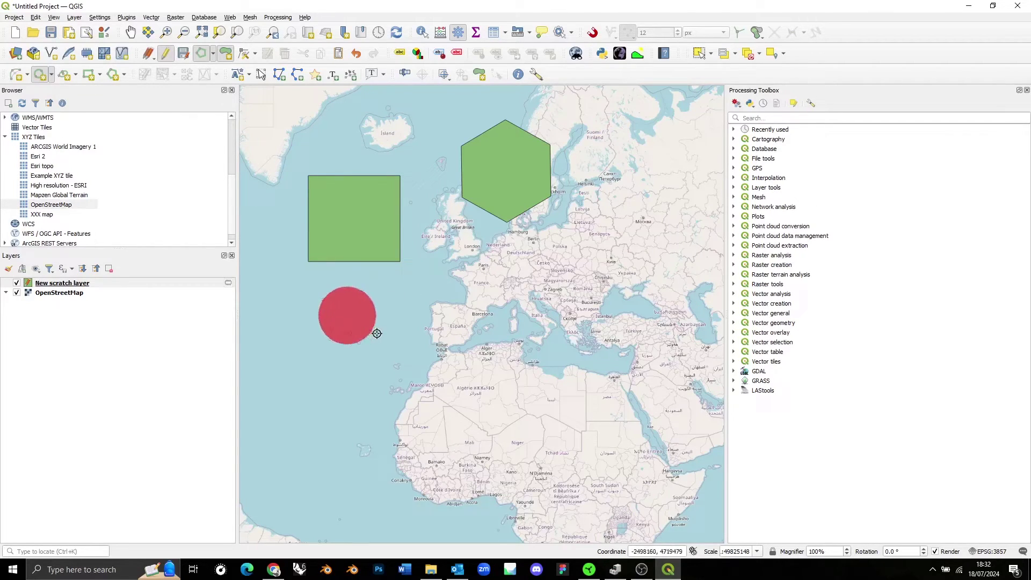
right_click(403, 359)
left_click(53, 79)
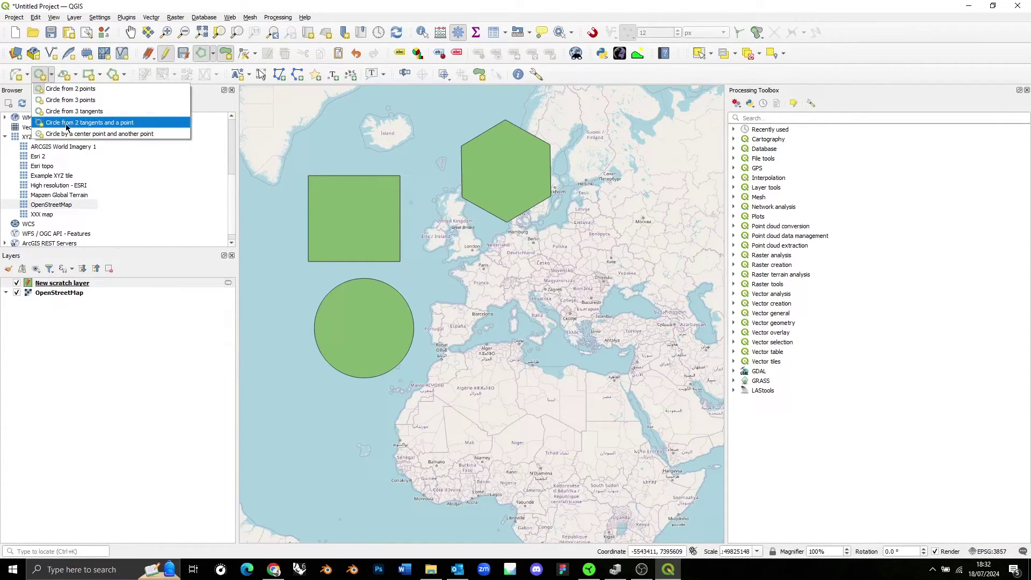
left_click(53, 74)
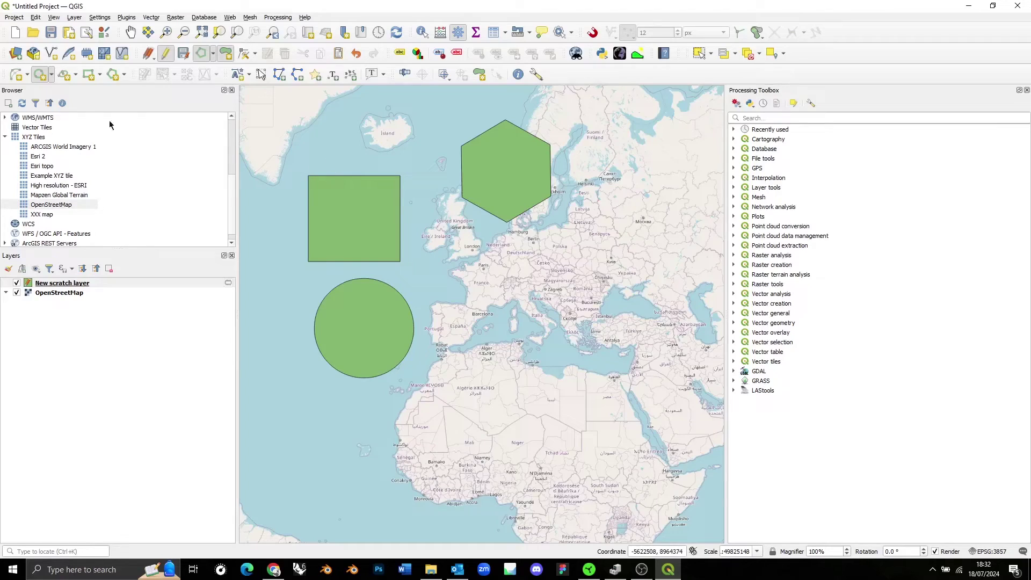
Step: Switch to Digitize with Segment and draw an irregular polygon from Ireland and Scotland across France to the sea east of Spain
left_click(213, 54)
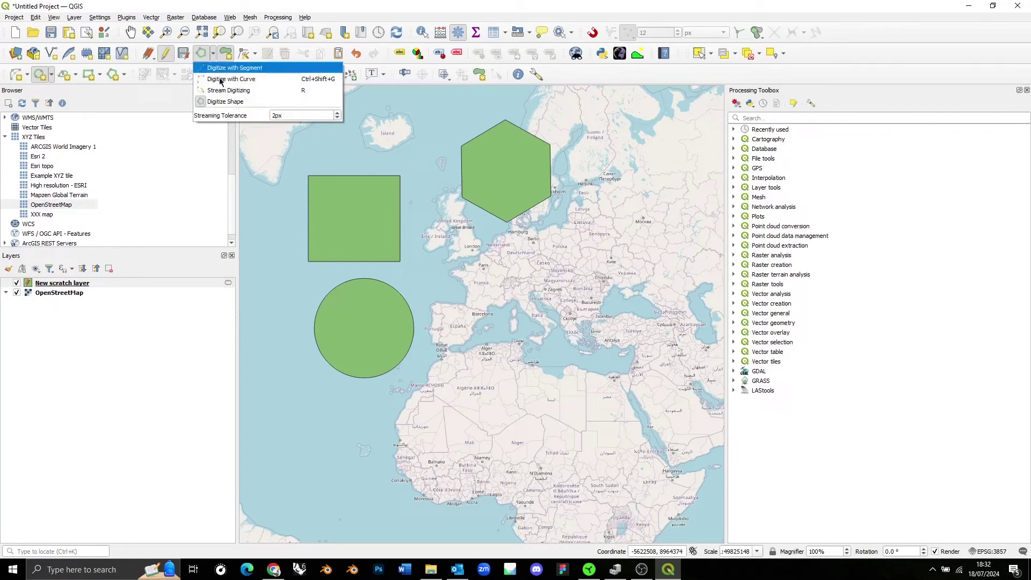
left_click(259, 69)
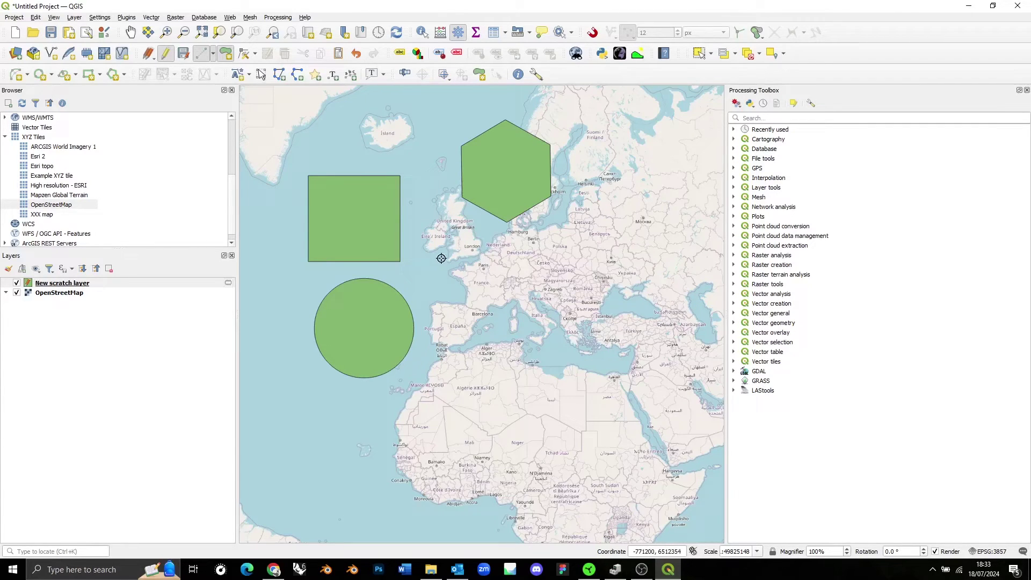
left_click(213, 54)
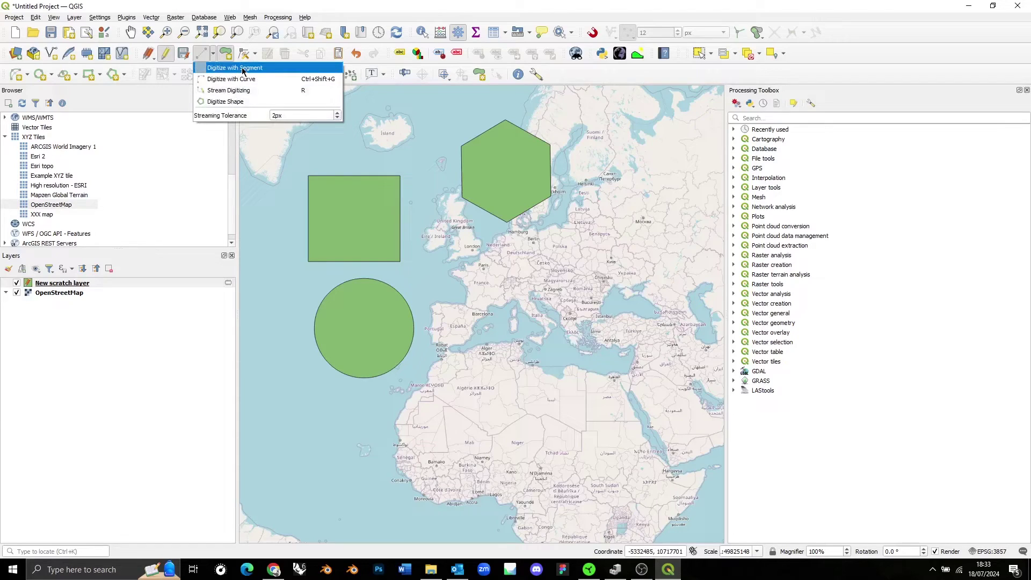
left_click(443, 249)
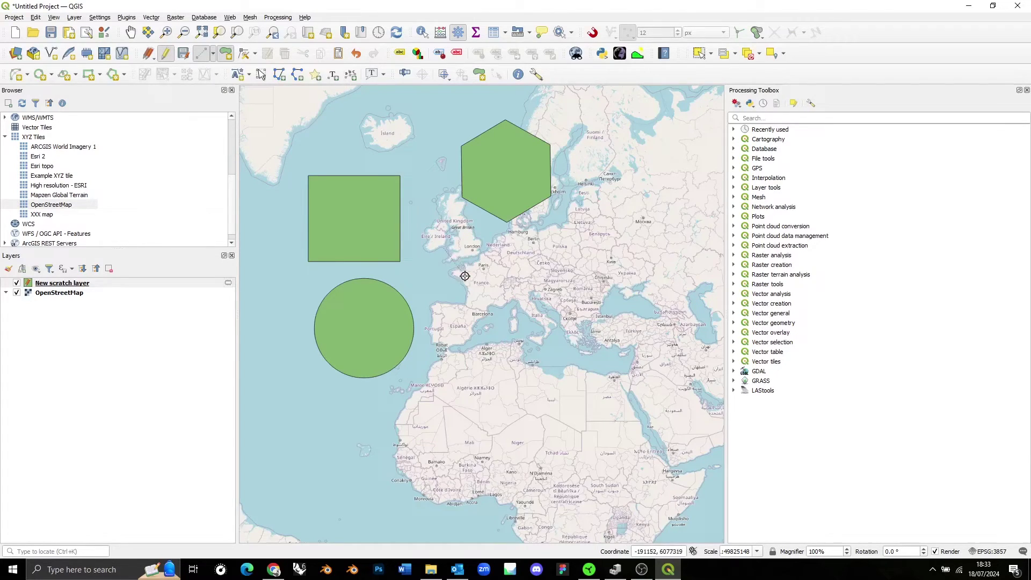
left_click(490, 256)
left_click(517, 304)
left_click(506, 337)
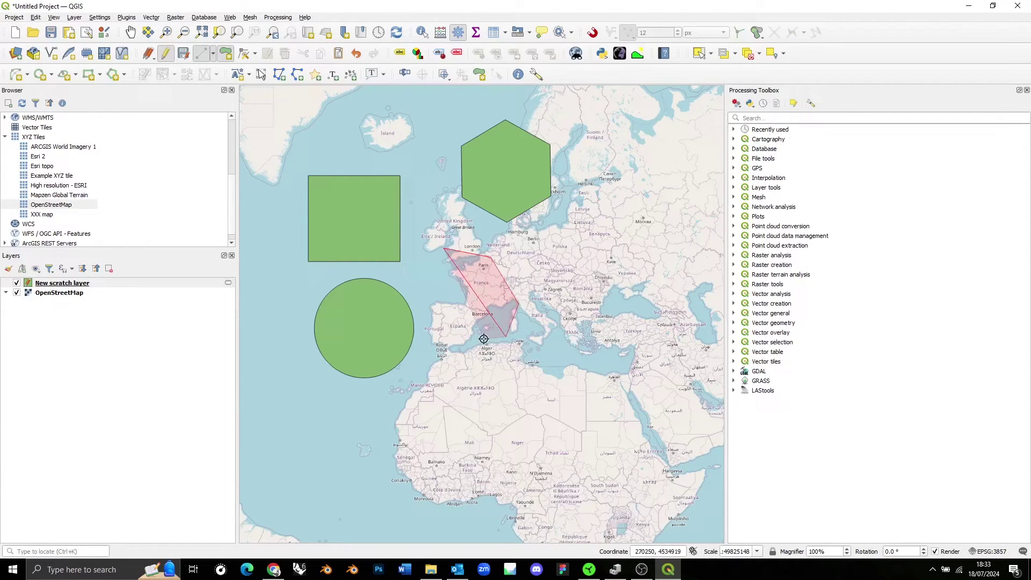
left_click(485, 339)
left_click(446, 304)
left_click(475, 283)
left_click(433, 281)
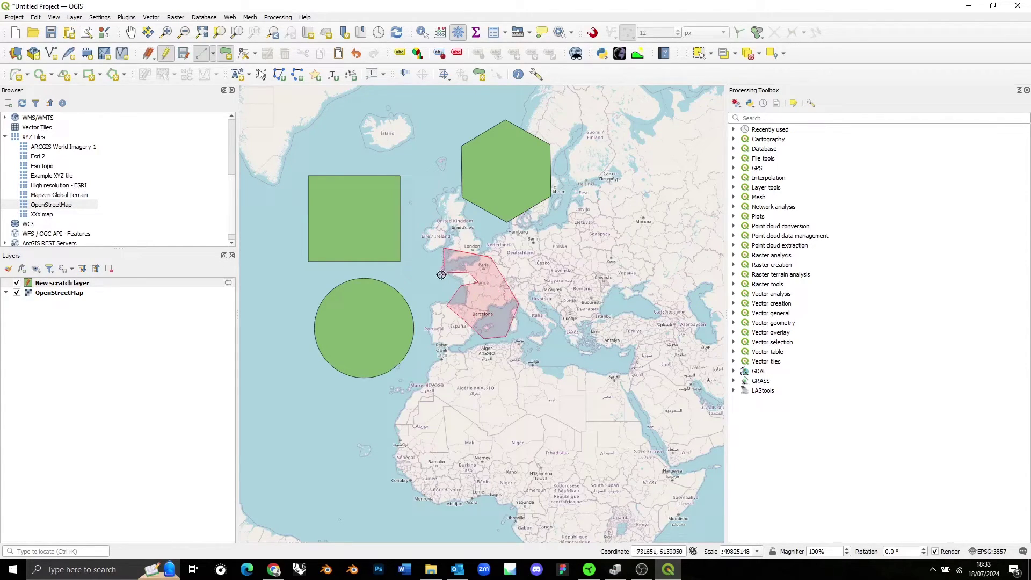
left_click(419, 207)
left_click(437, 201)
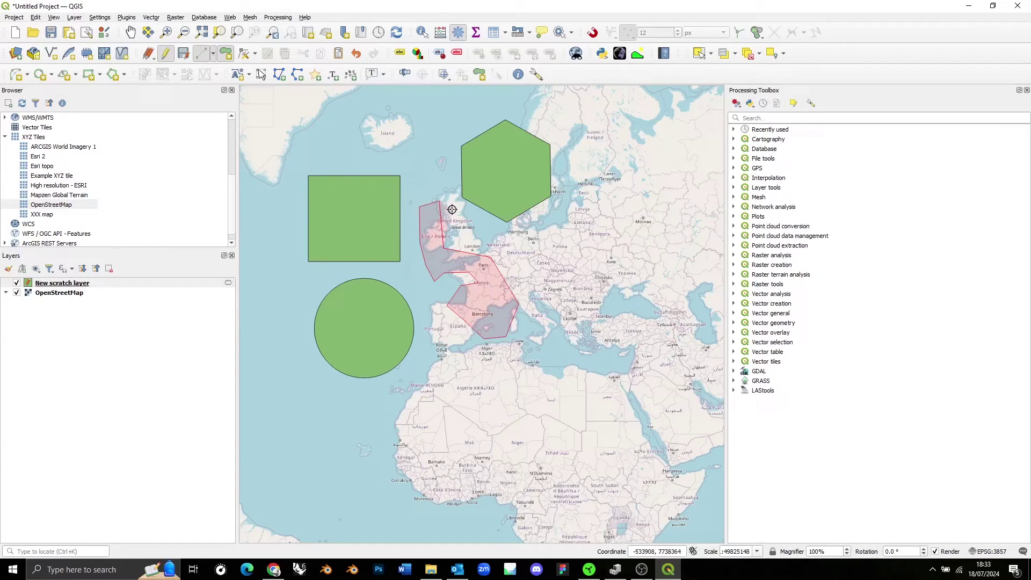
left_click(457, 218)
left_click(444, 231)
right_click(427, 233)
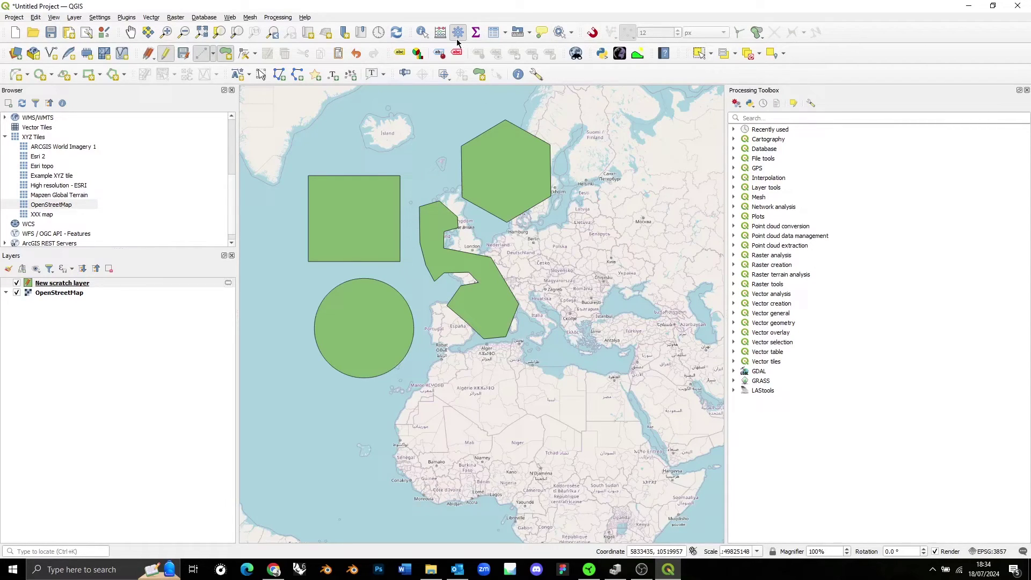
Step: Check the list of available toolbars and enable snapping for digitizing
left_click(54, 17)
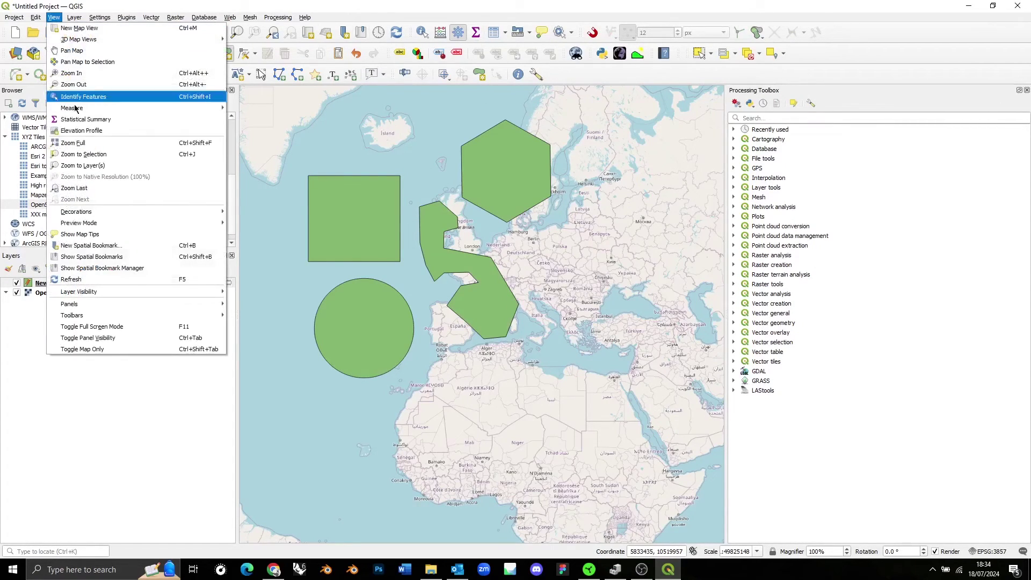
mouse_move(171, 315)
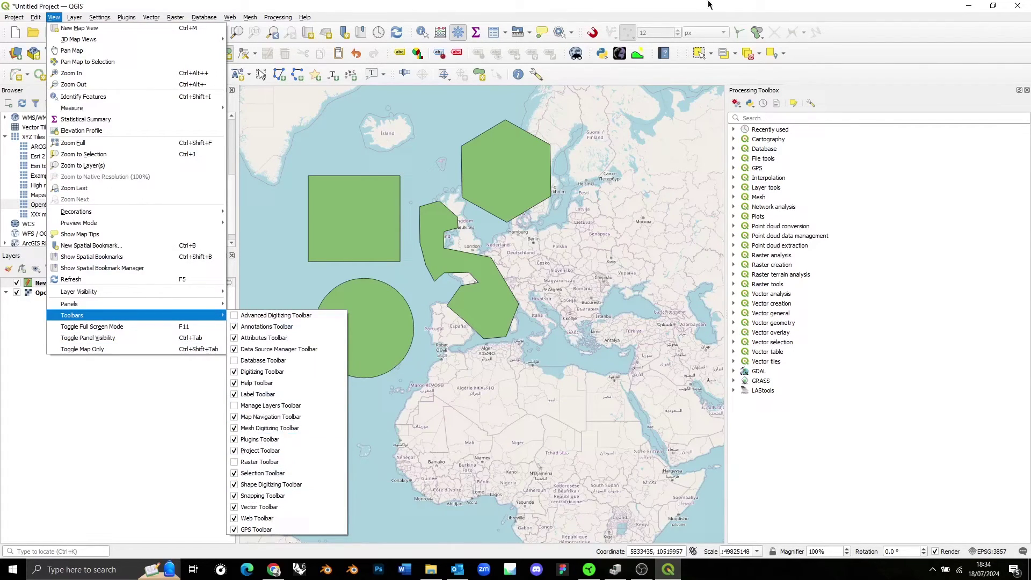
left_click(599, 20)
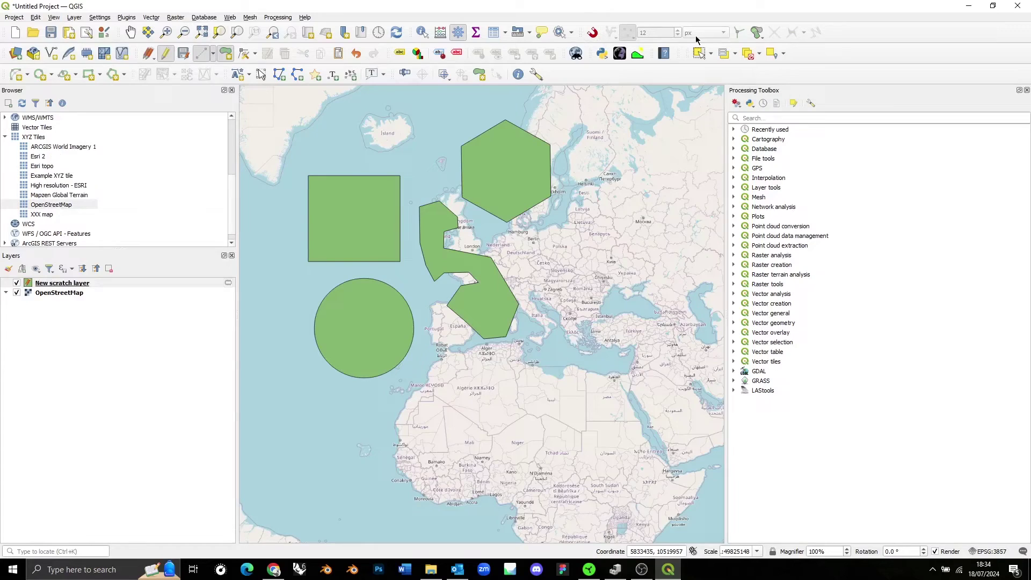
left_click(593, 34)
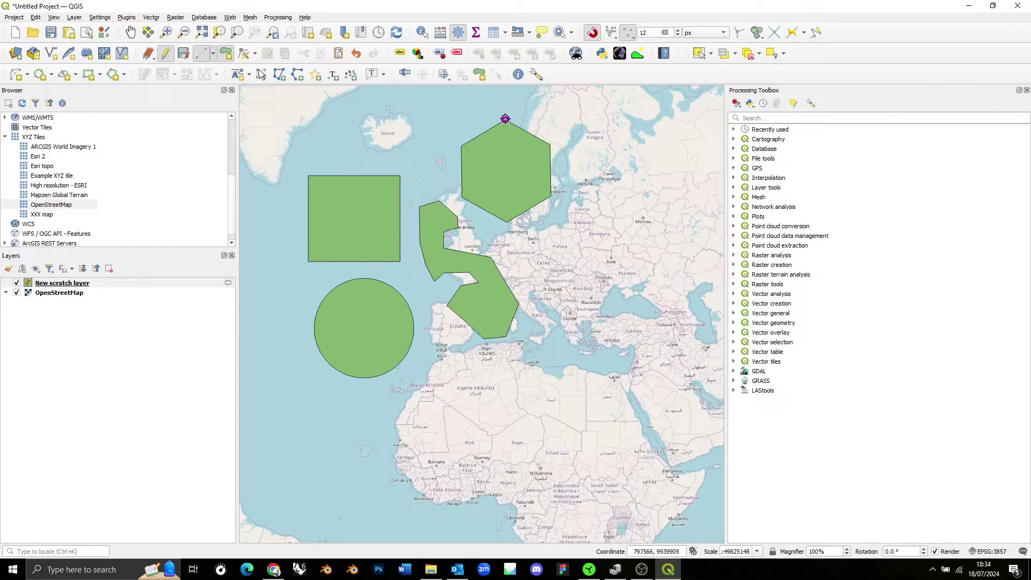
Step: Draw a polygon over northern Scandinavia and the Norwegian Sea, snapped to the hexagon's three upper vertices
left_click(505, 119)
left_click(550, 143)
left_click(630, 118)
left_click(576, 98)
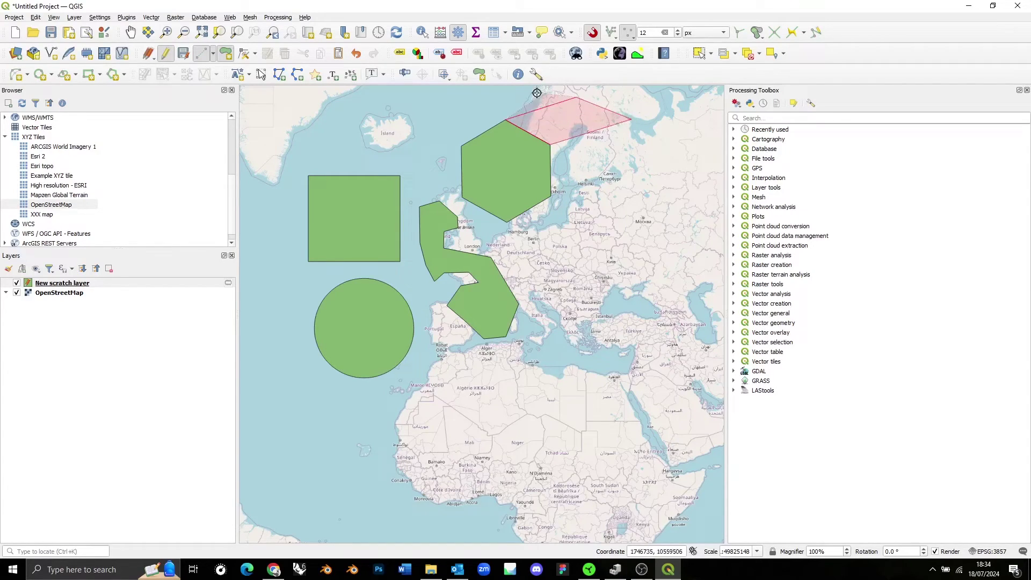
left_click(479, 96)
left_click(408, 102)
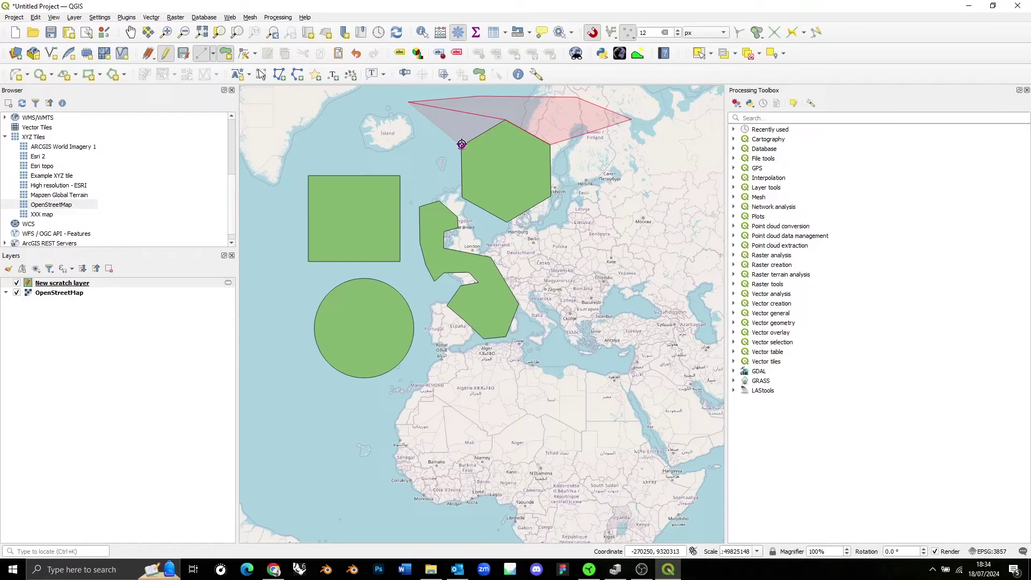
left_click(461, 144)
right_click(463, 119)
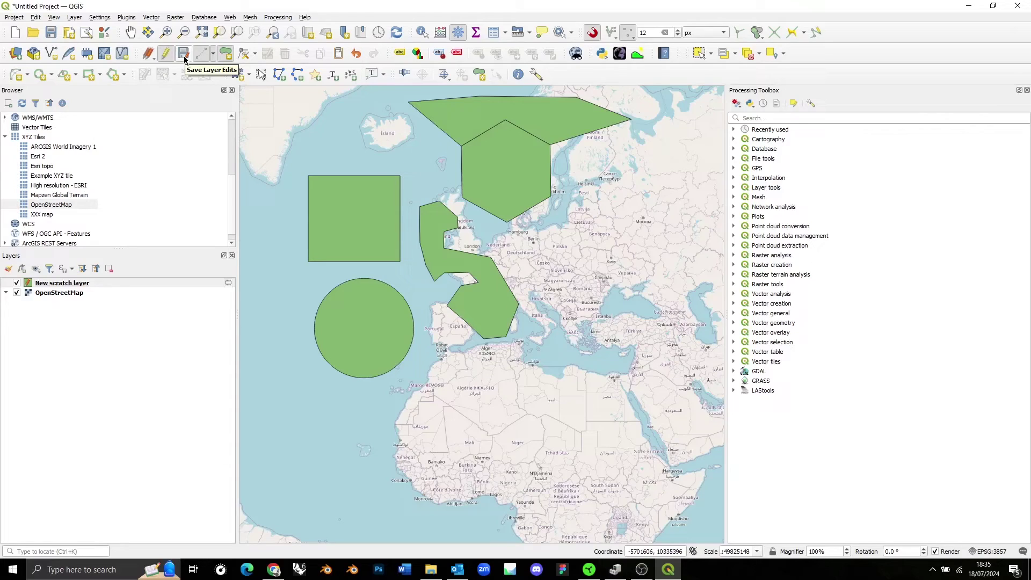
Step: Save the edits to the polygon scratch layer and turn off its editing mode
left_click(56, 40)
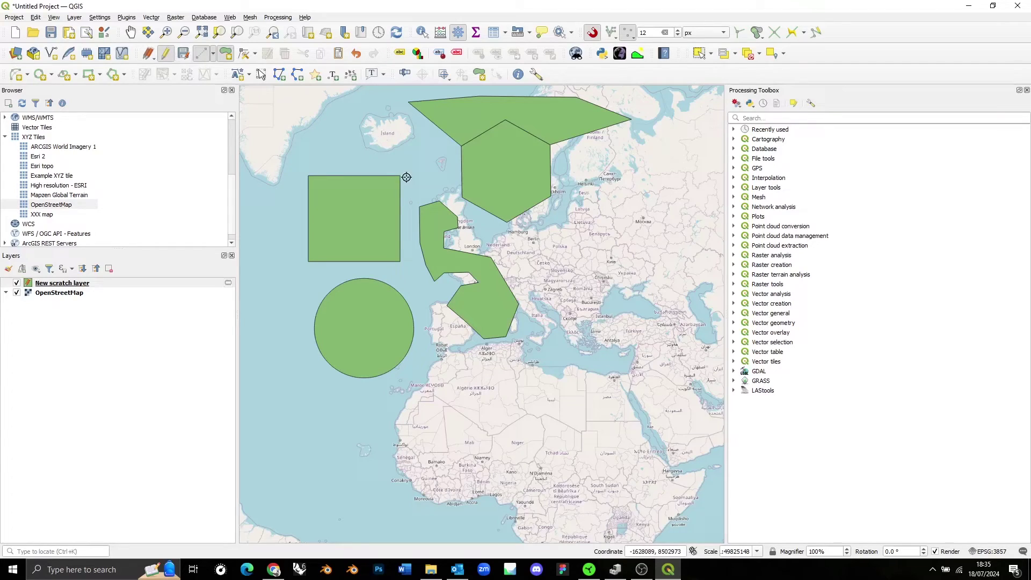
left_click(183, 53)
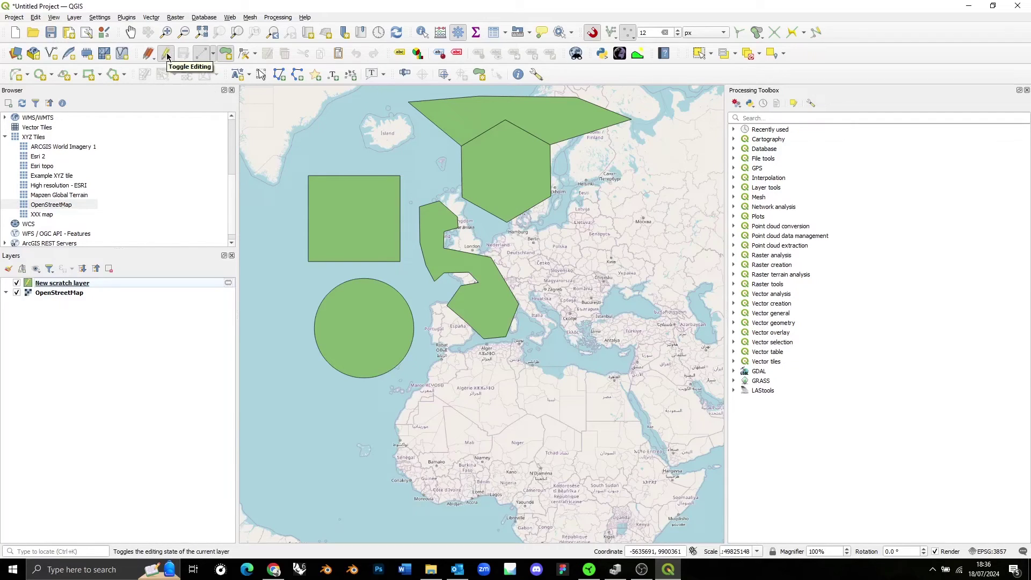
left_click(165, 56)
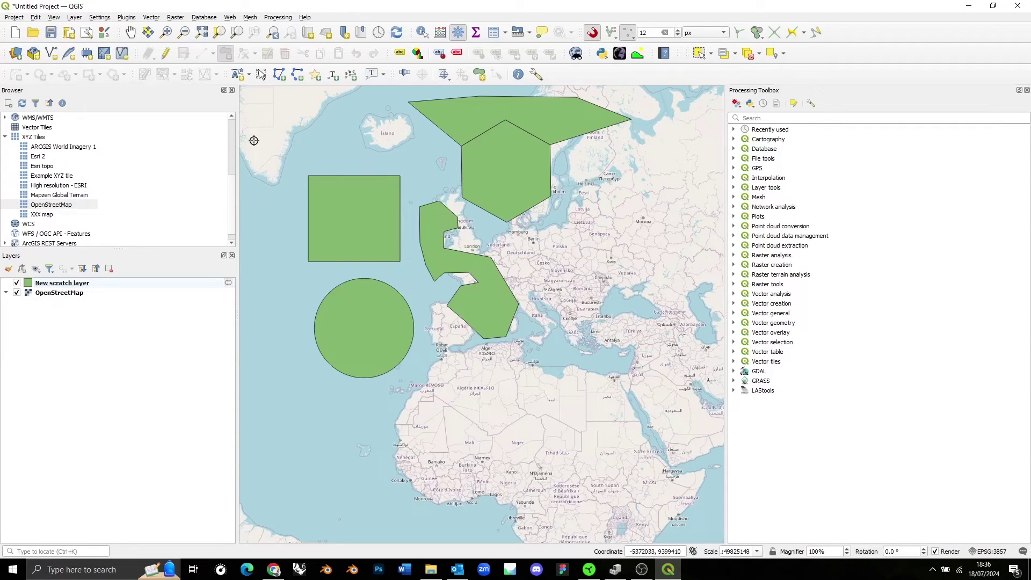
Step: Resume editing the polygon scratch layer, delete the rectangle west of Ireland, and save the layer edits
left_click(84, 283)
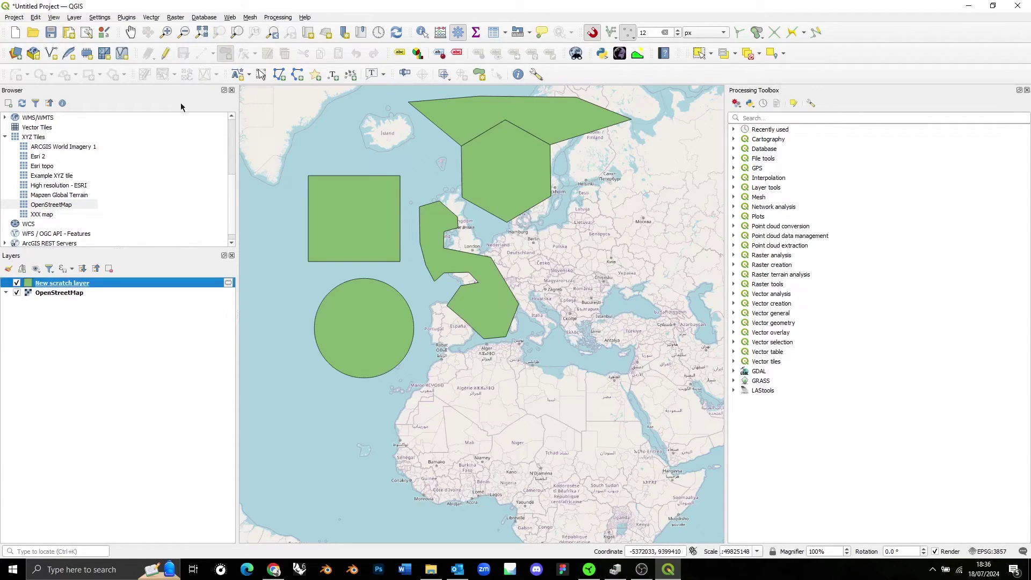
left_click(166, 54)
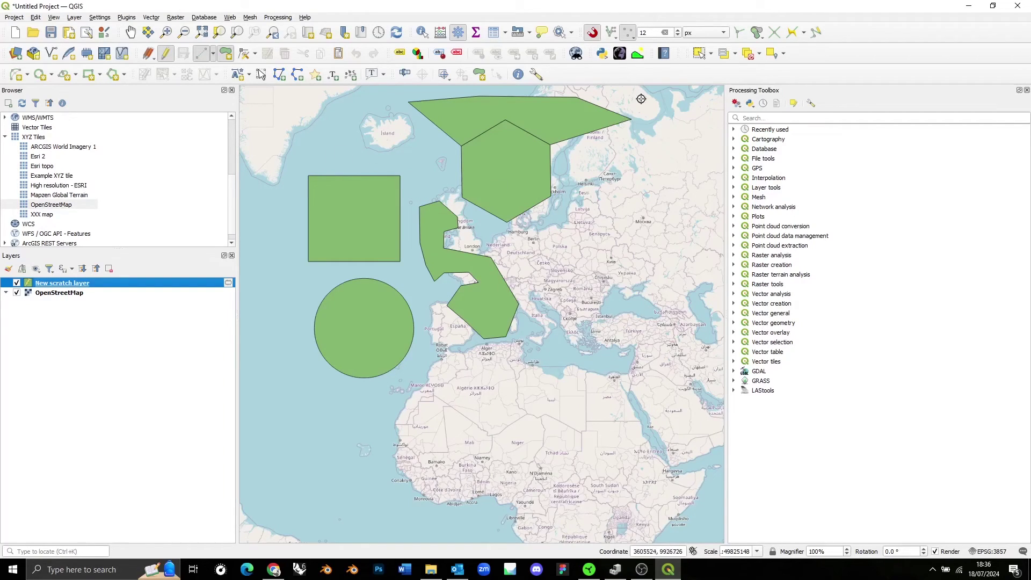
left_click(698, 54)
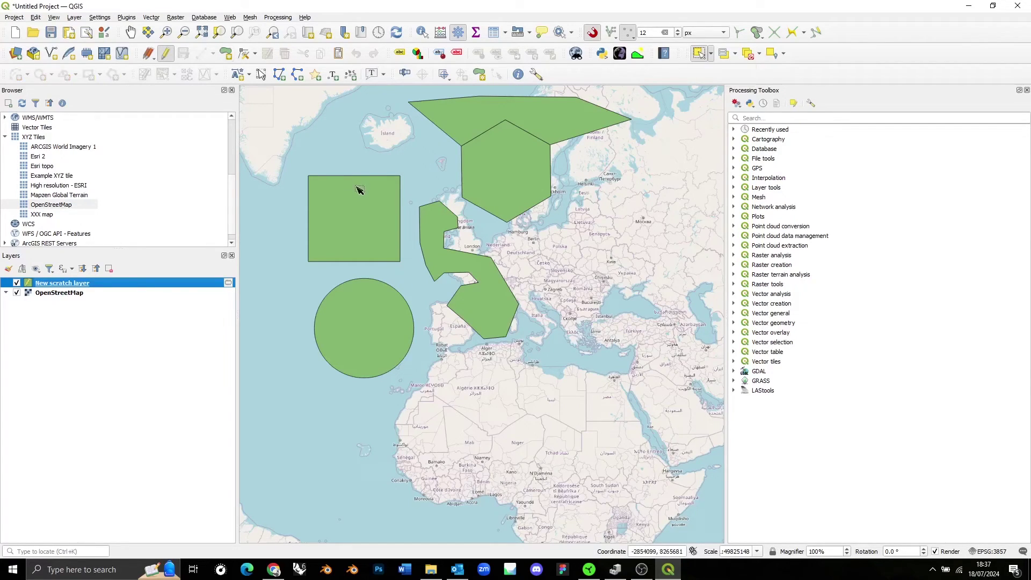
left_click_drag(363, 139, 299, 226)
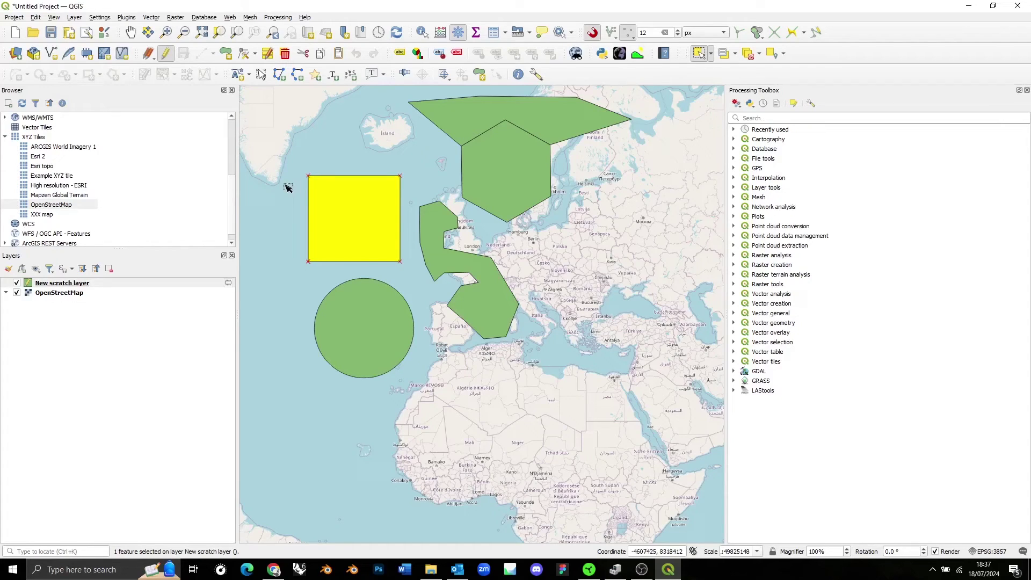
key("Delete")
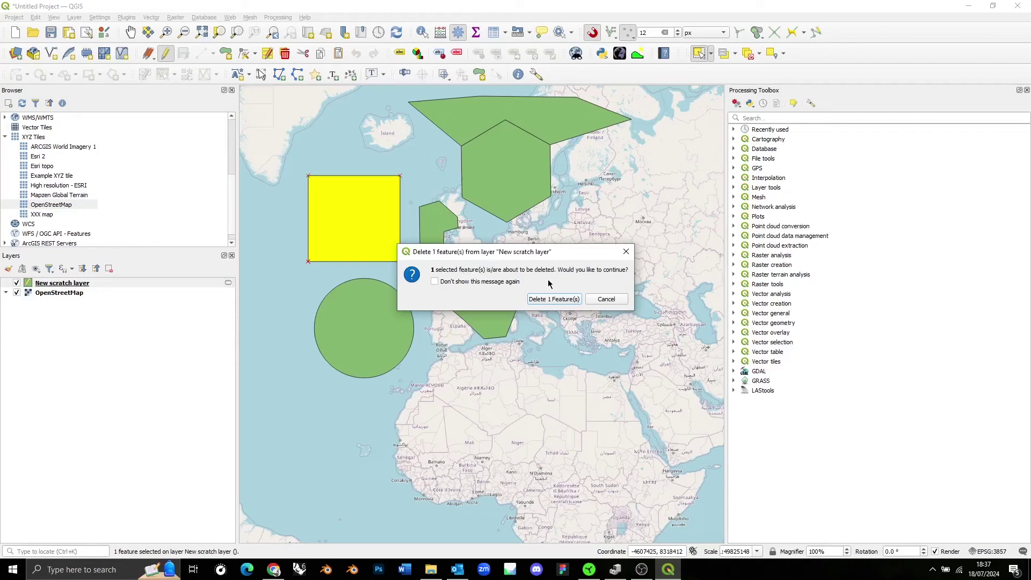
left_click(554, 299)
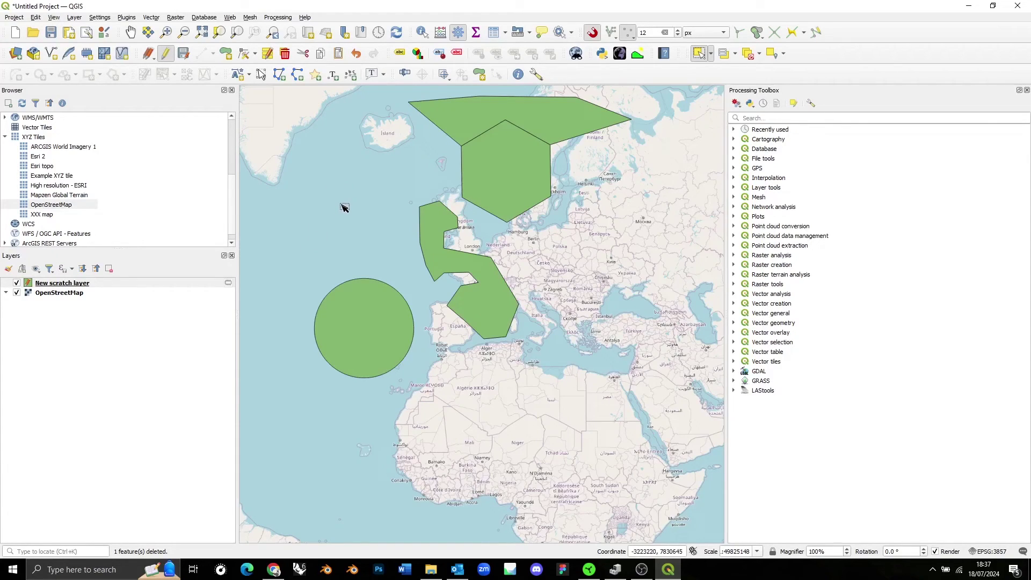
left_click(182, 54)
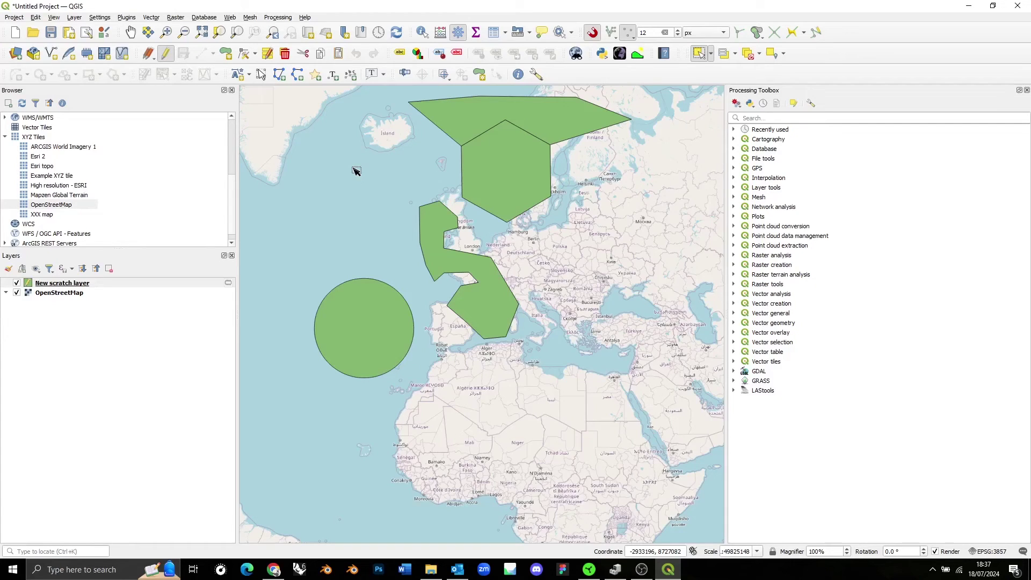
Step: Create a temporary scratch layer with Point geometry in the project CRS, EPSG:3857 - WGS 84 / Pseudo-Mercator
left_click(54, 17)
mouse_move(74, 17)
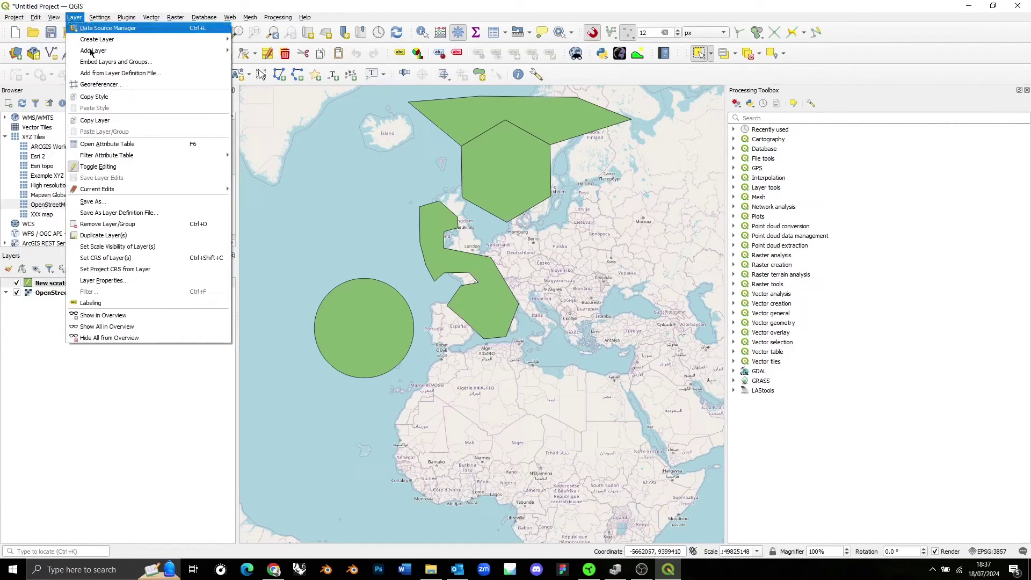
mouse_move(102, 39)
left_click(319, 75)
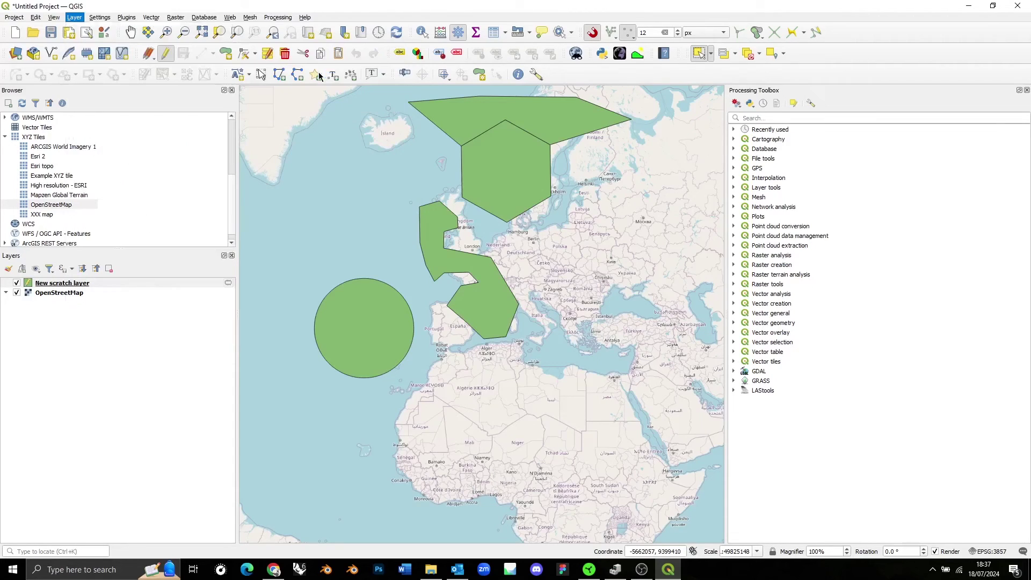
left_click(528, 153)
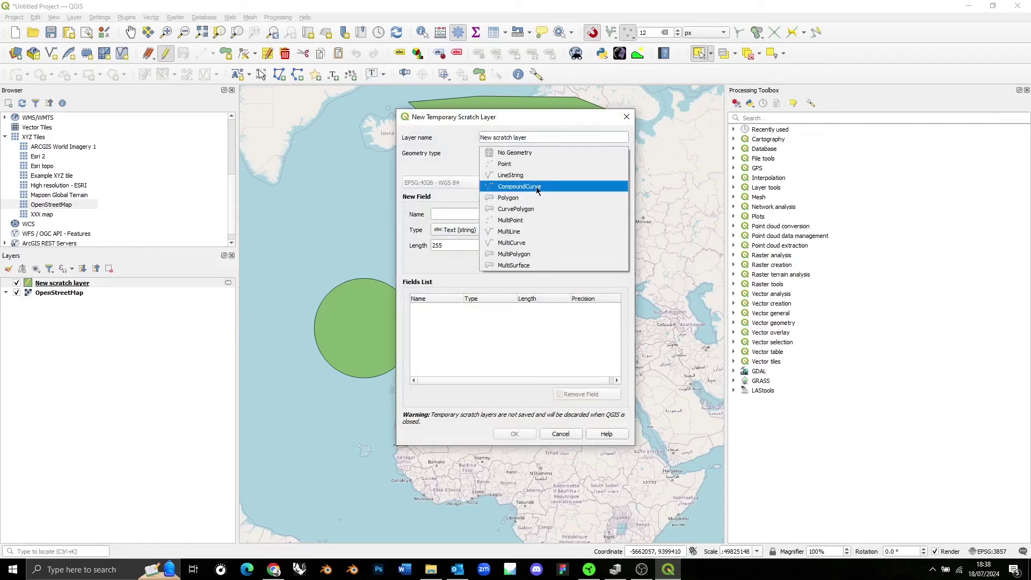
left_click(535, 164)
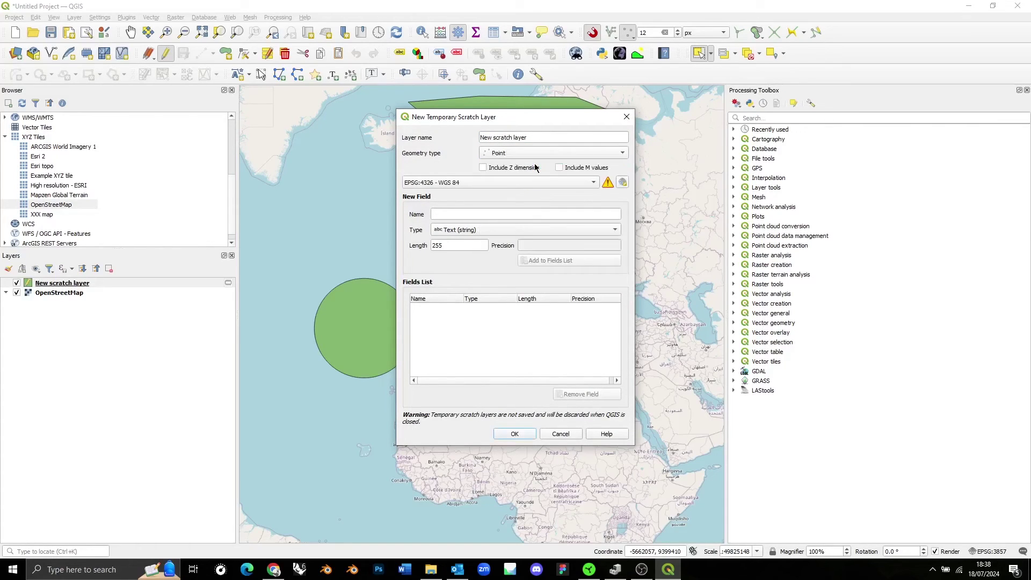
left_click(449, 183)
left_click(453, 194)
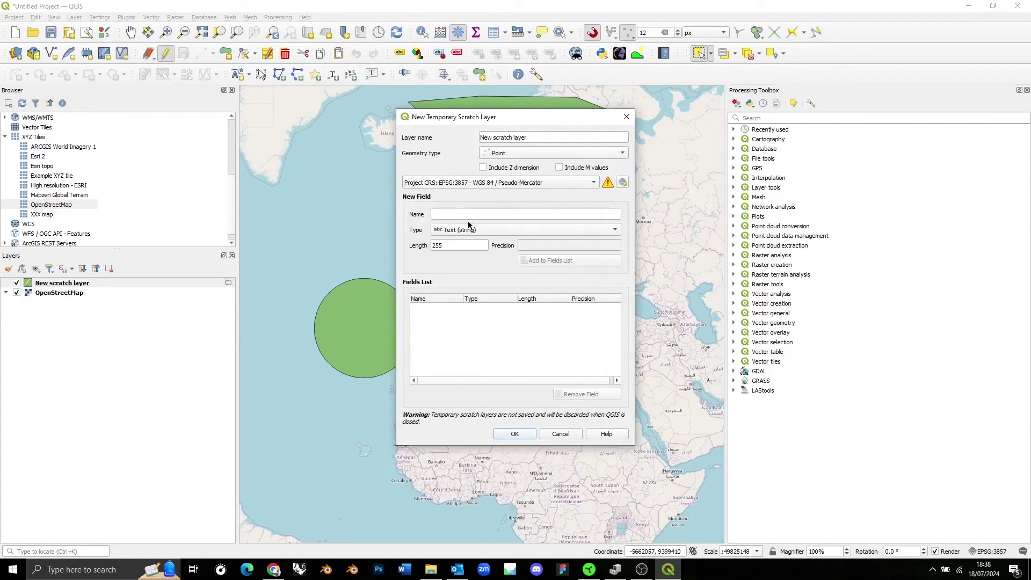
left_click(527, 433)
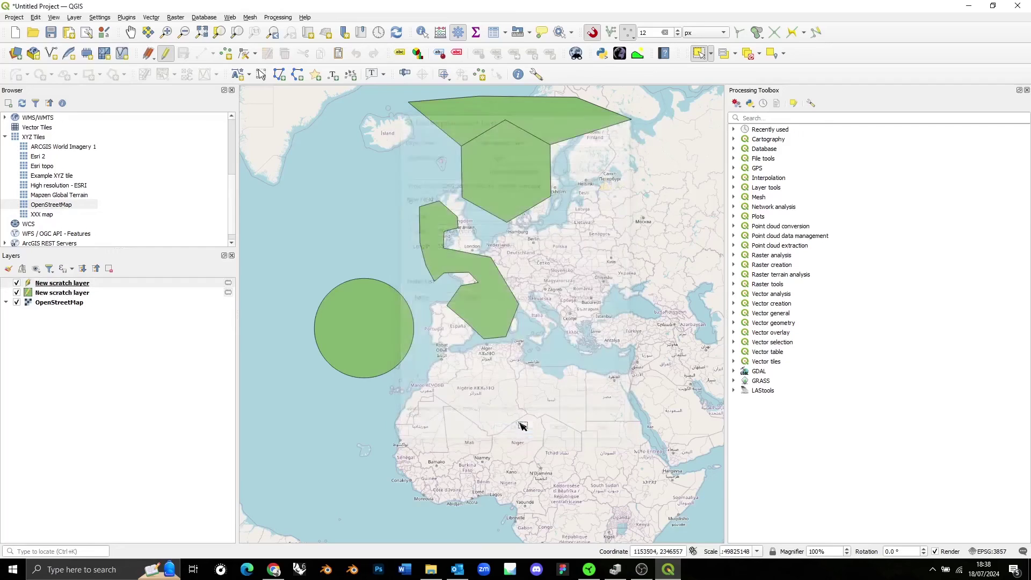
Step: Add ten scattered point features to the new point layer, over the Atlantic south of Iceland
left_click(87, 282)
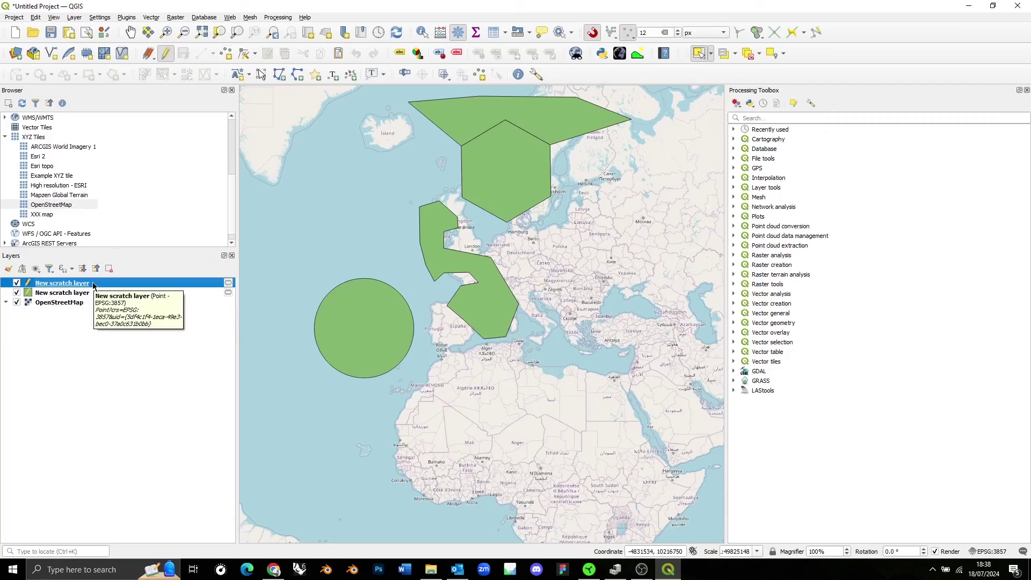
left_click(225, 54)
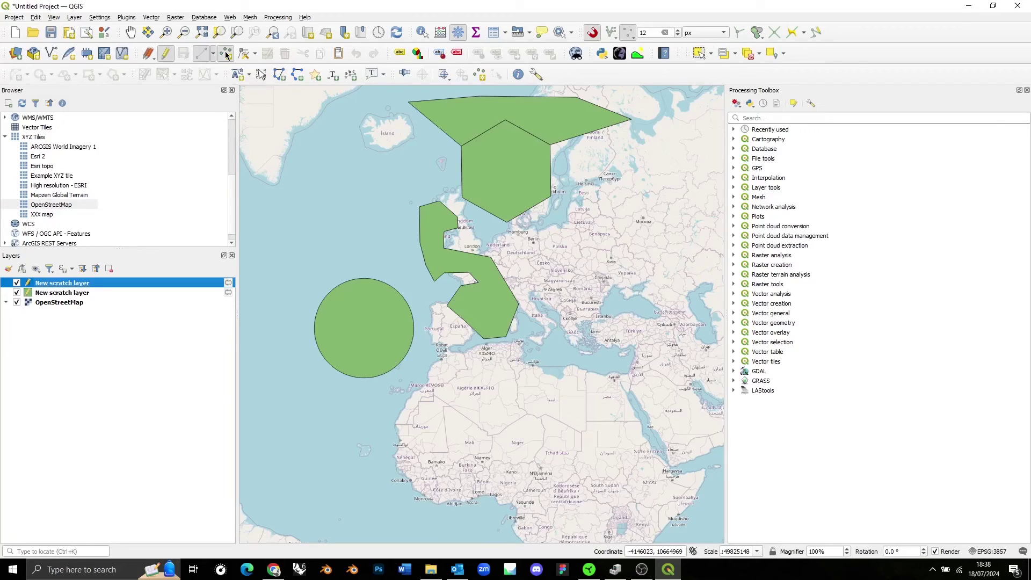
left_click(355, 191)
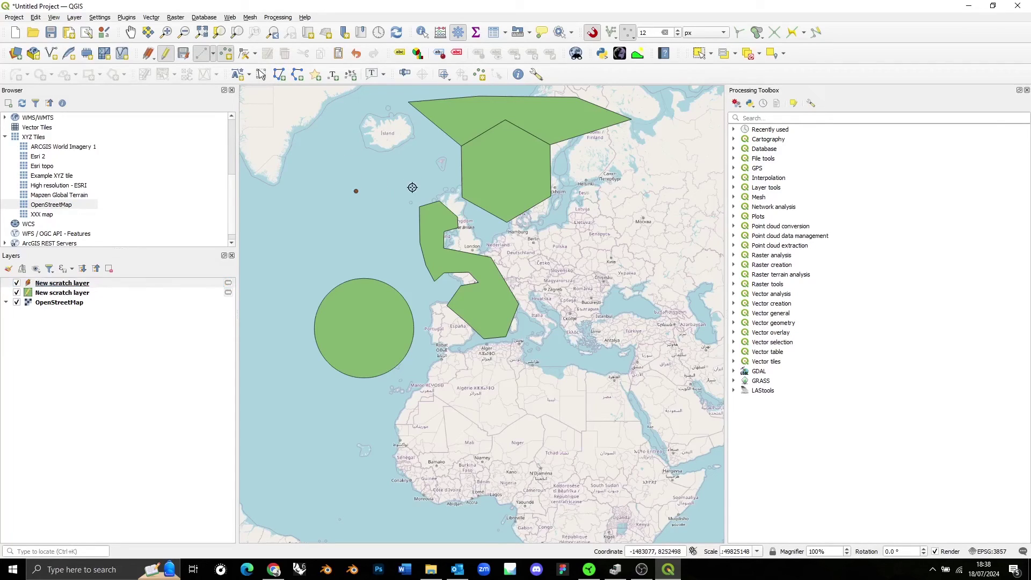
left_click(382, 201)
left_click(390, 155)
left_click(332, 158)
left_click(319, 195)
left_click(331, 220)
left_click(353, 172)
left_click(376, 186)
left_click(395, 167)
left_click(407, 171)
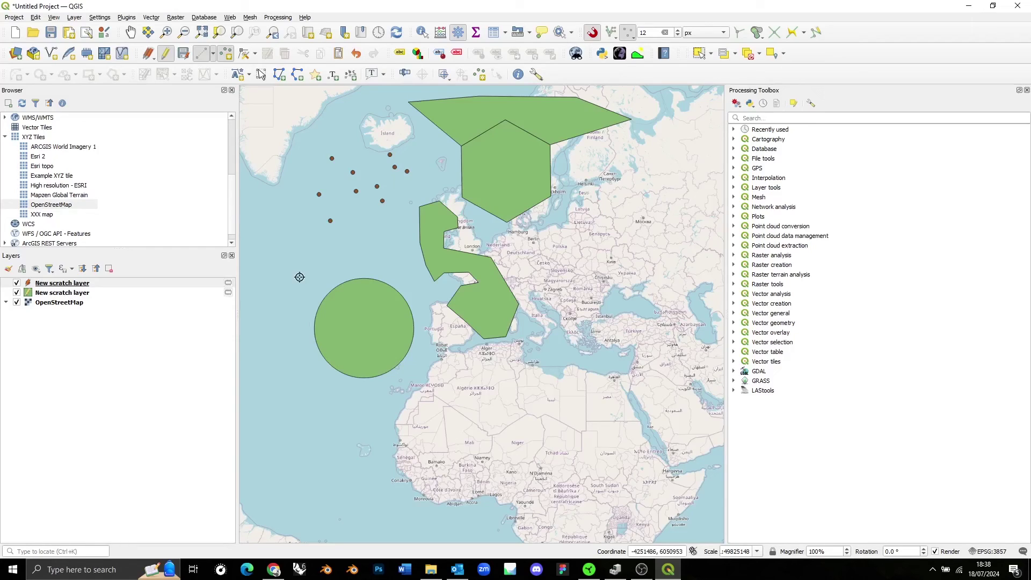
Step: Examine the Make Permanent options of the polygon scratch layer, including output formats and save location, and close them without saving
left_click(201, 293)
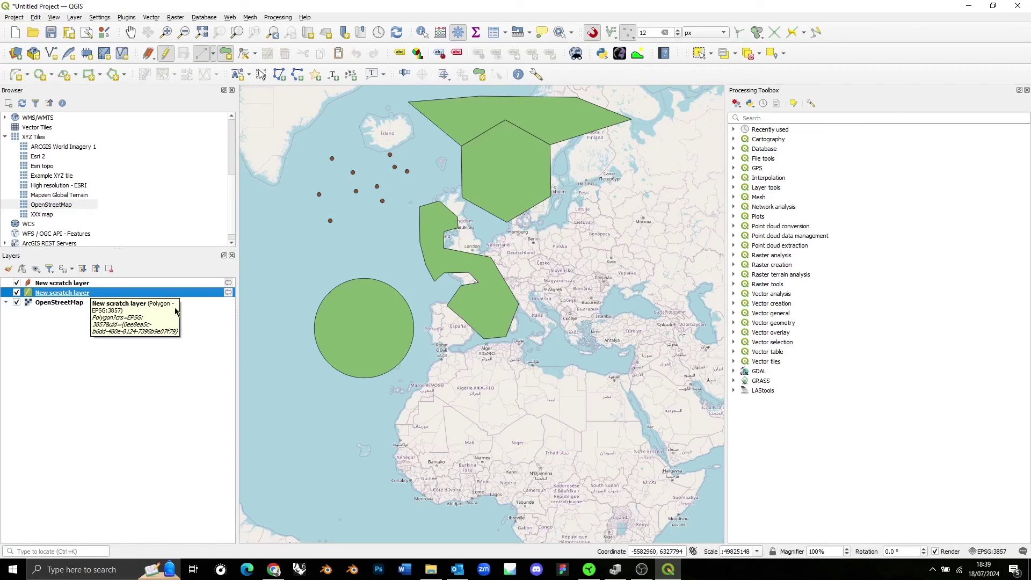
right_click(214, 294)
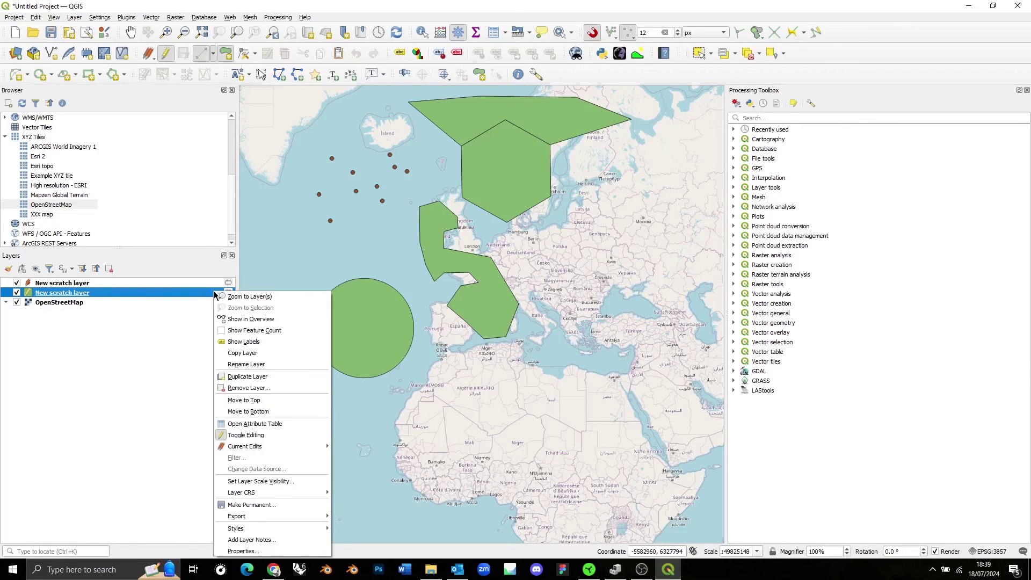
left_click(274, 505)
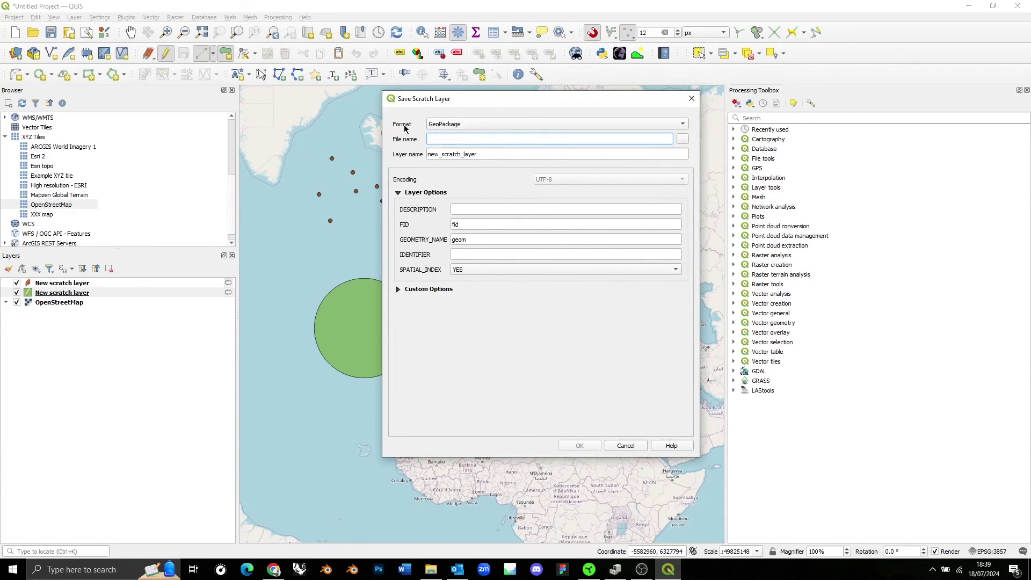
left_click(475, 125)
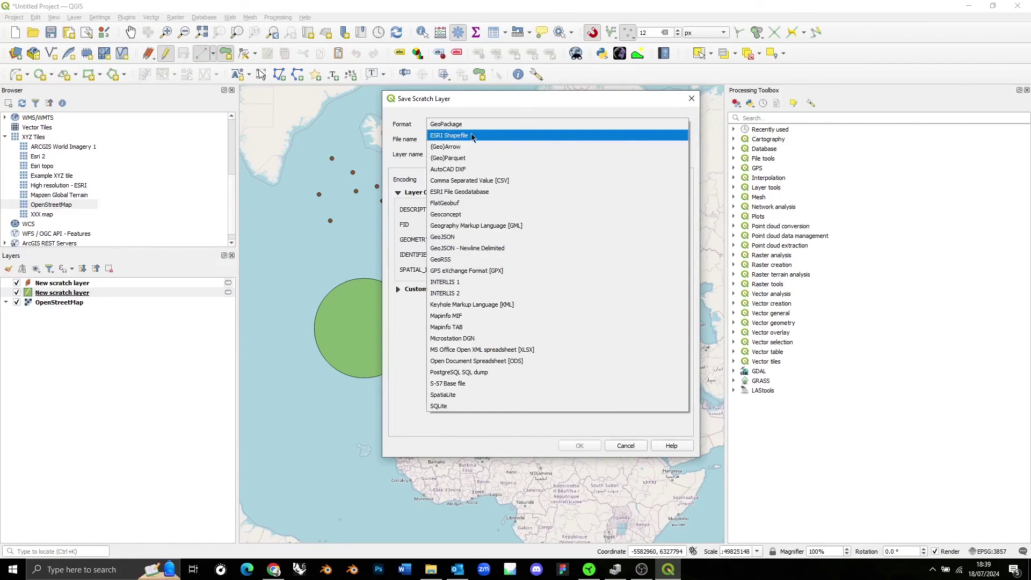
left_click(420, 398)
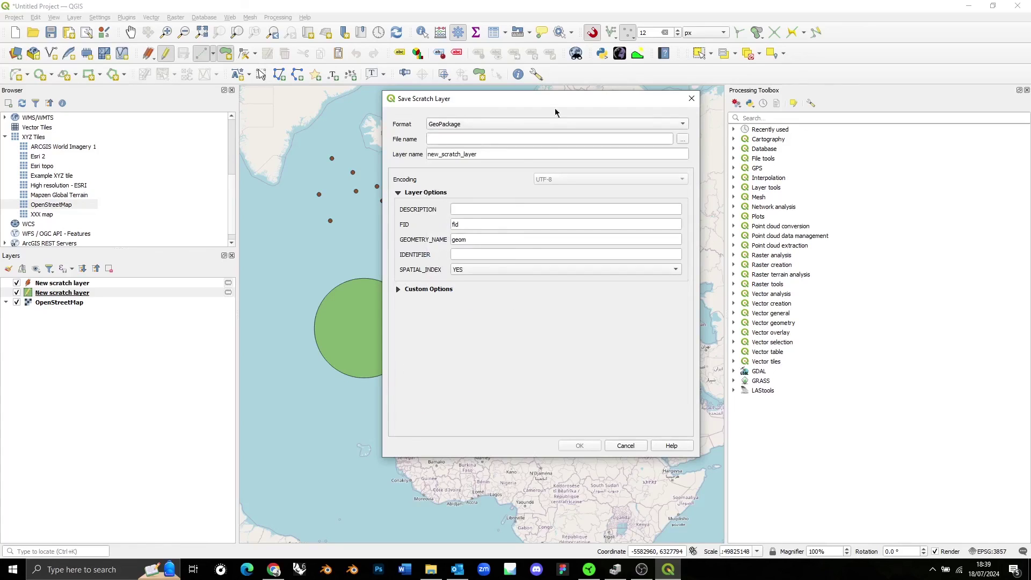
left_click(683, 142)
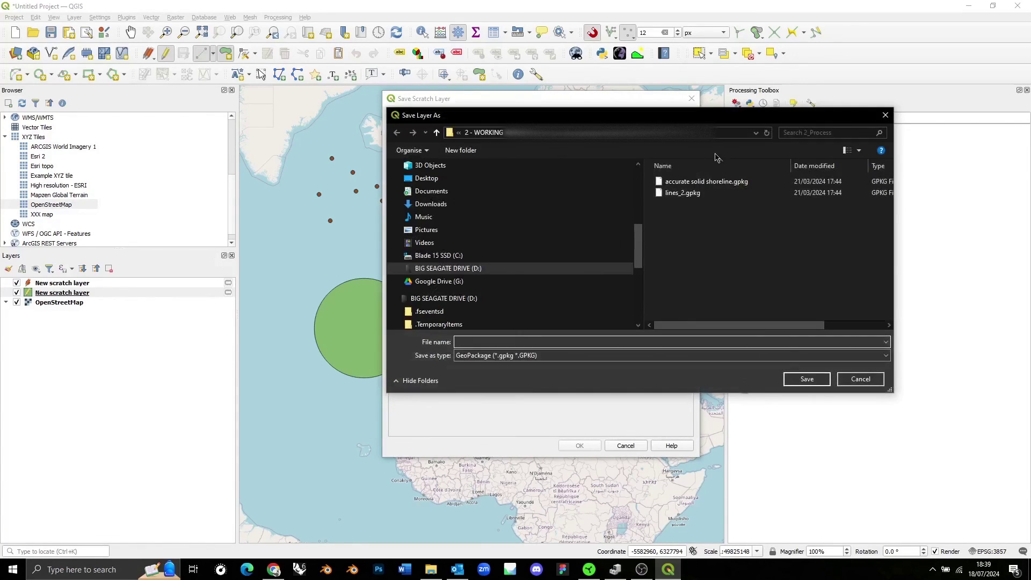
key("Escape")
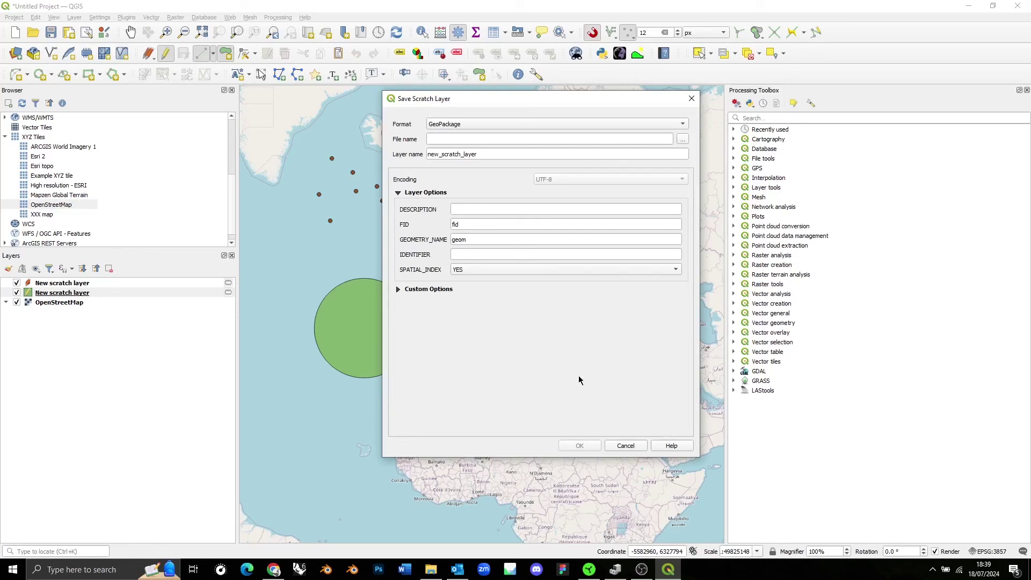
left_click(633, 447)
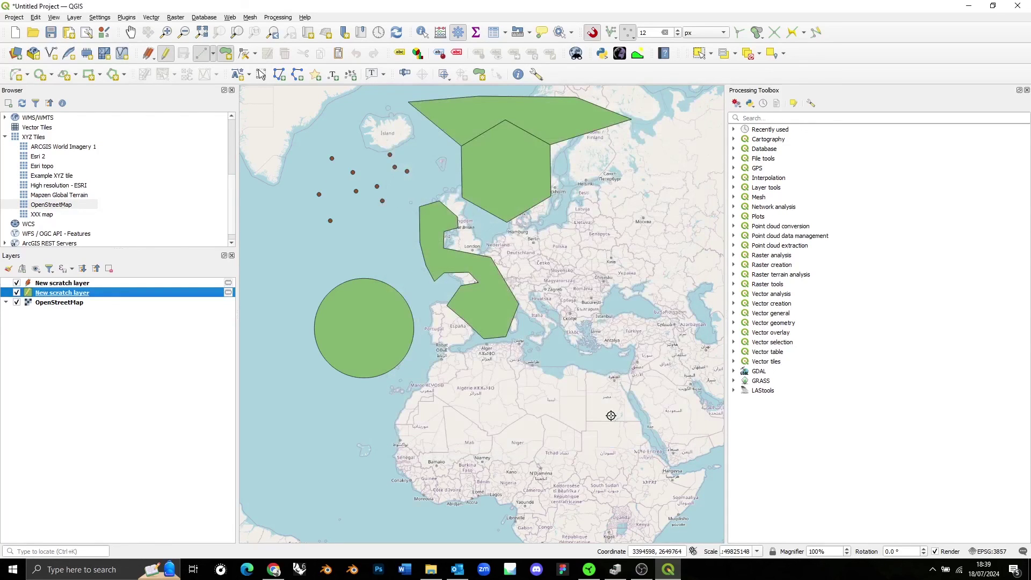